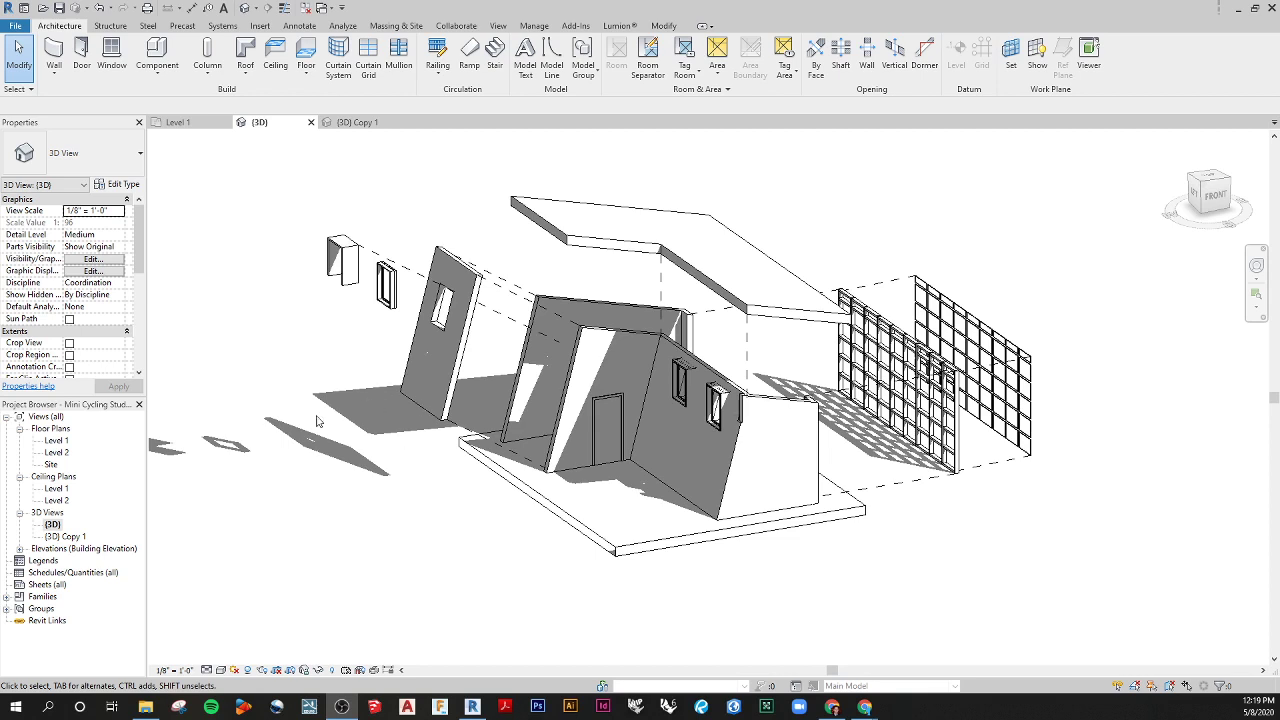
Step: Duplicate the (3D) Copy 1 view and rename the duplicate Axon Exploded
{"action": "double_click", "coordinate": [82, 539]}
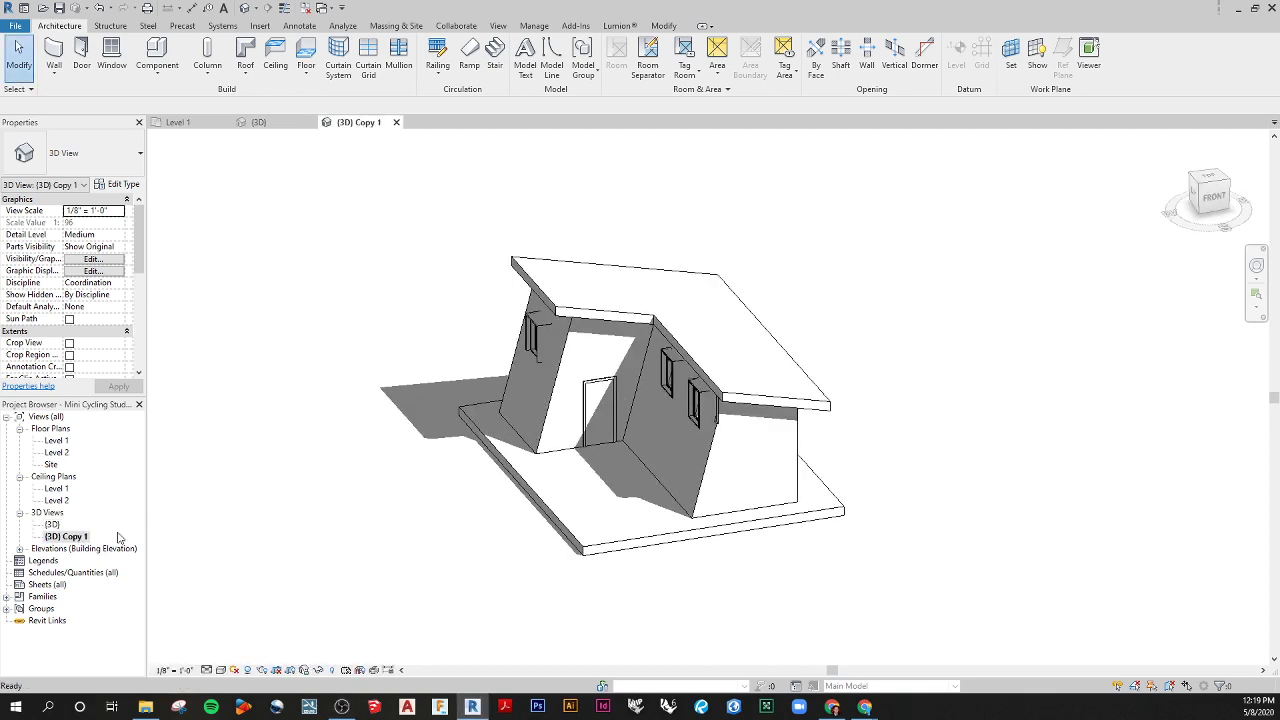
{"action": "right_click", "coordinate": [65, 541]}
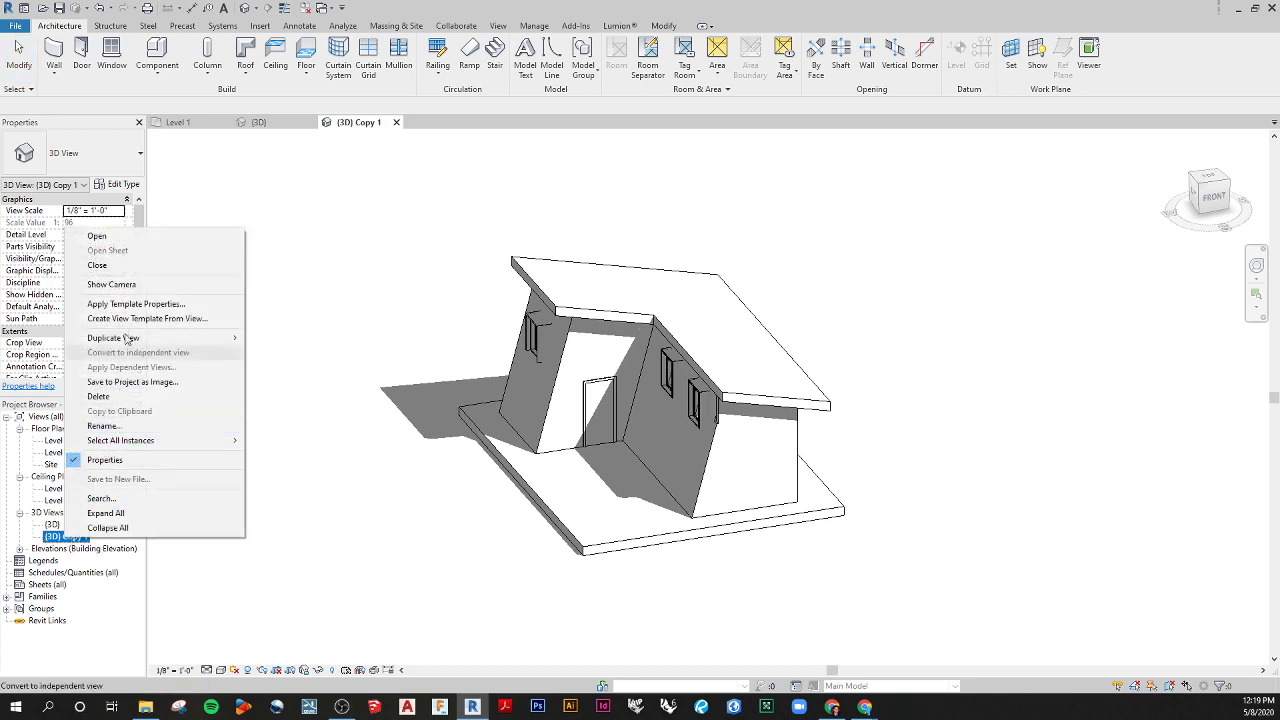
{"action": "mouse_move", "coordinate": [228, 338]}
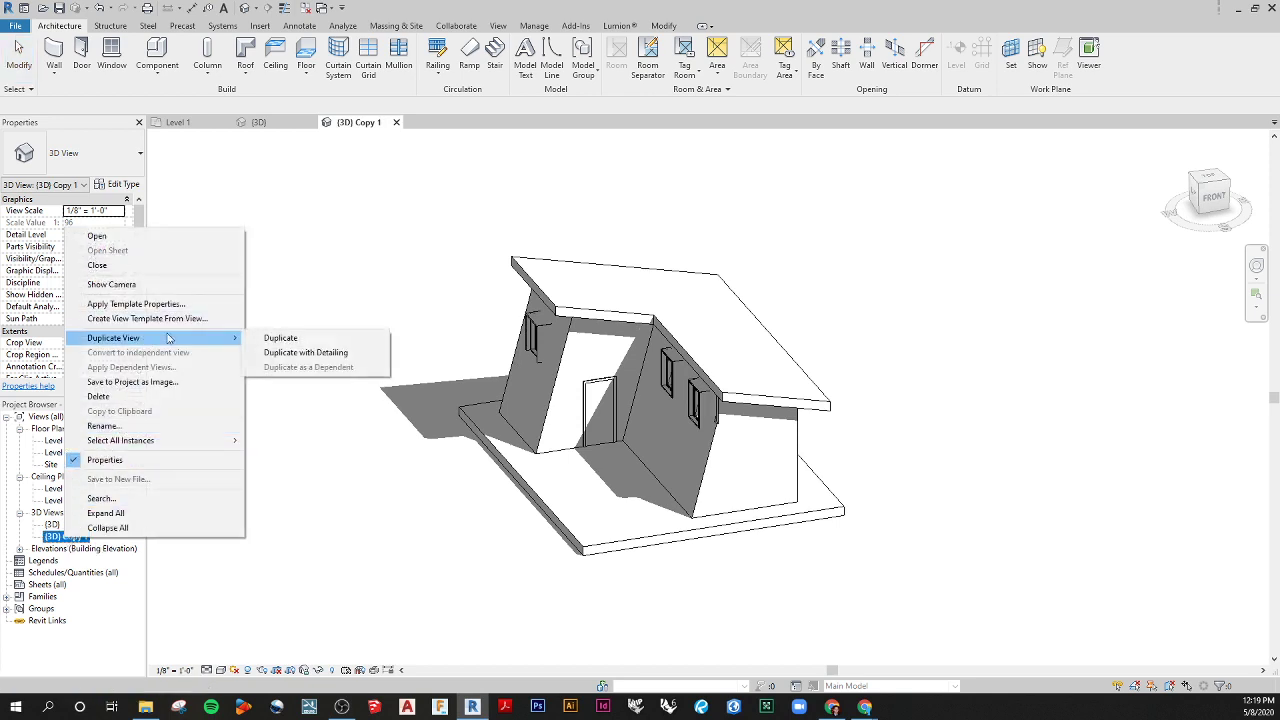
{"action": "left_click", "coordinate": [285, 340]}
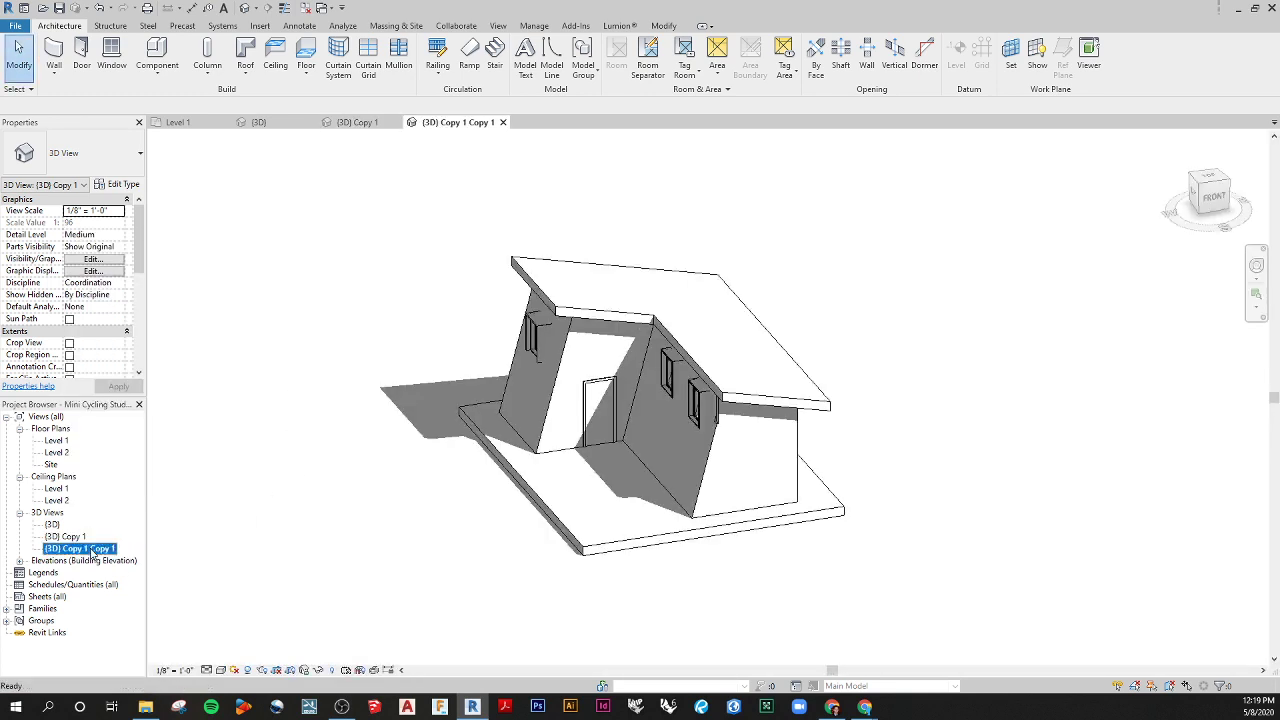
{"action": "right_click", "coordinate": [93, 551]}
{"action": "left_click", "coordinate": [158, 436]}
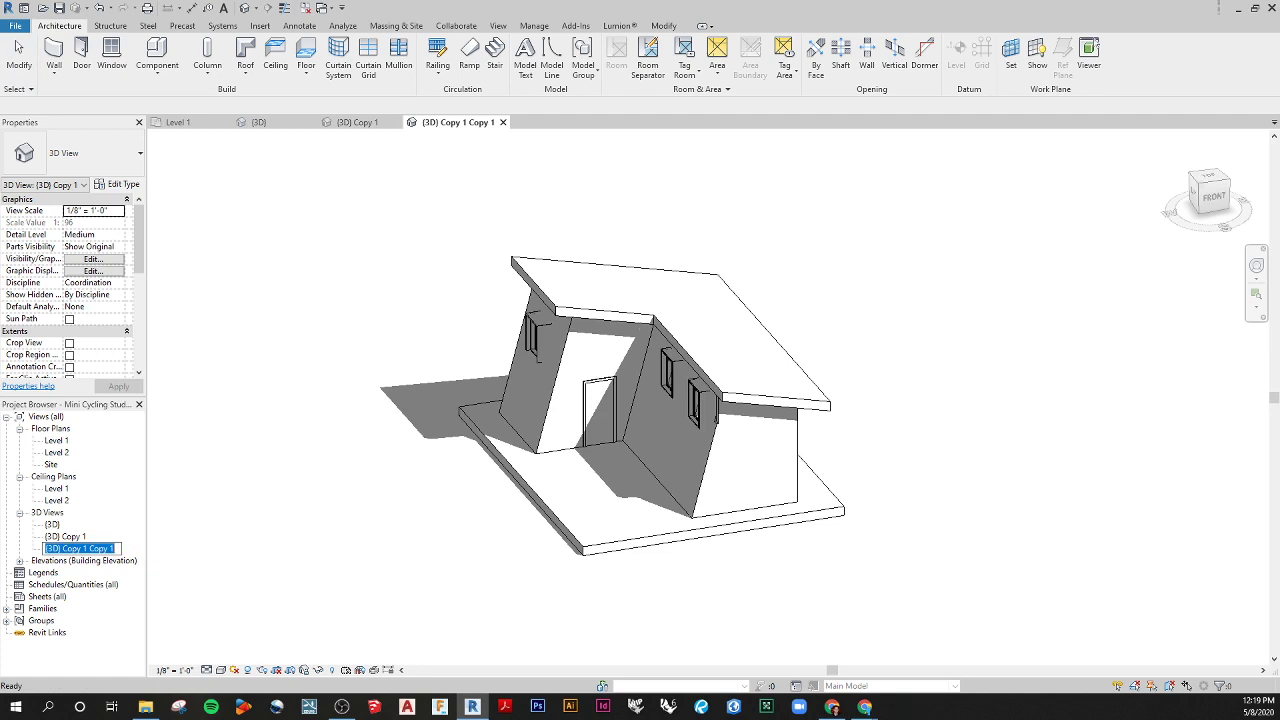
{"action": "type", "text": "Axon Exploded"}
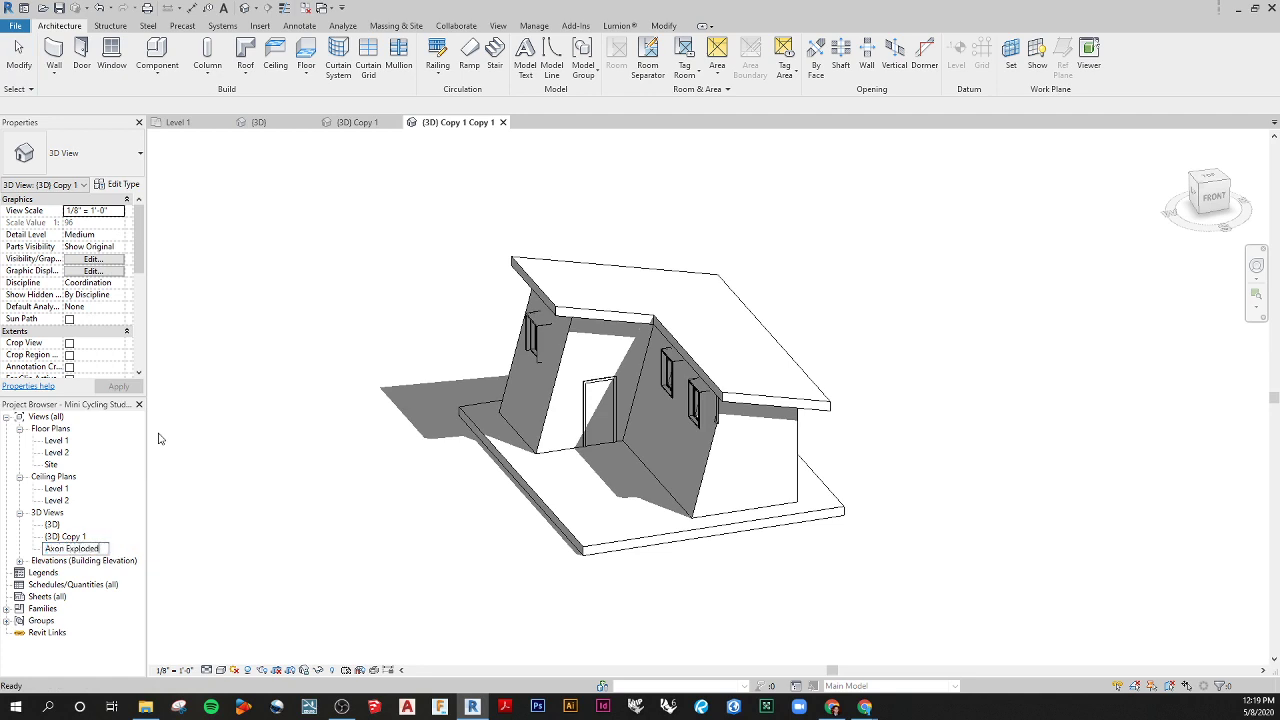
{"action": "key", "text": "Return"}
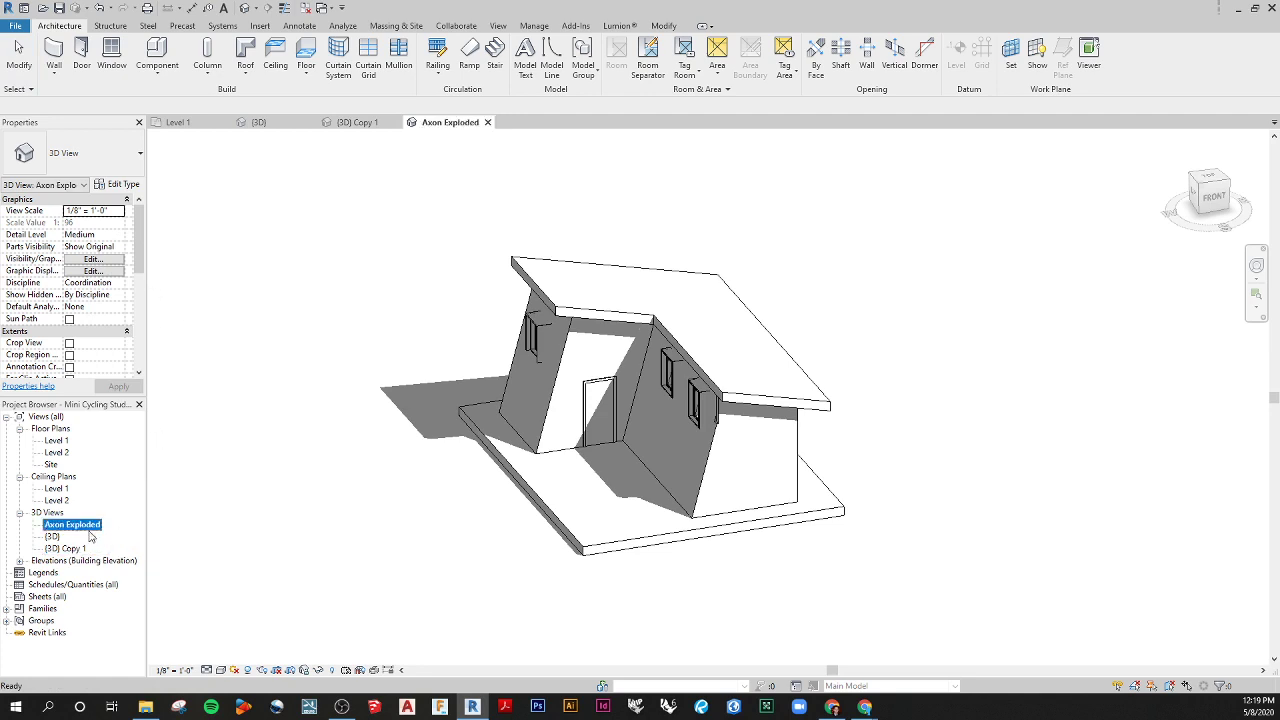
Step: Displace the roof as its own displacement set and raise it about 11' 9" above the walls
{"action": "left_click", "coordinate": [518, 352]}
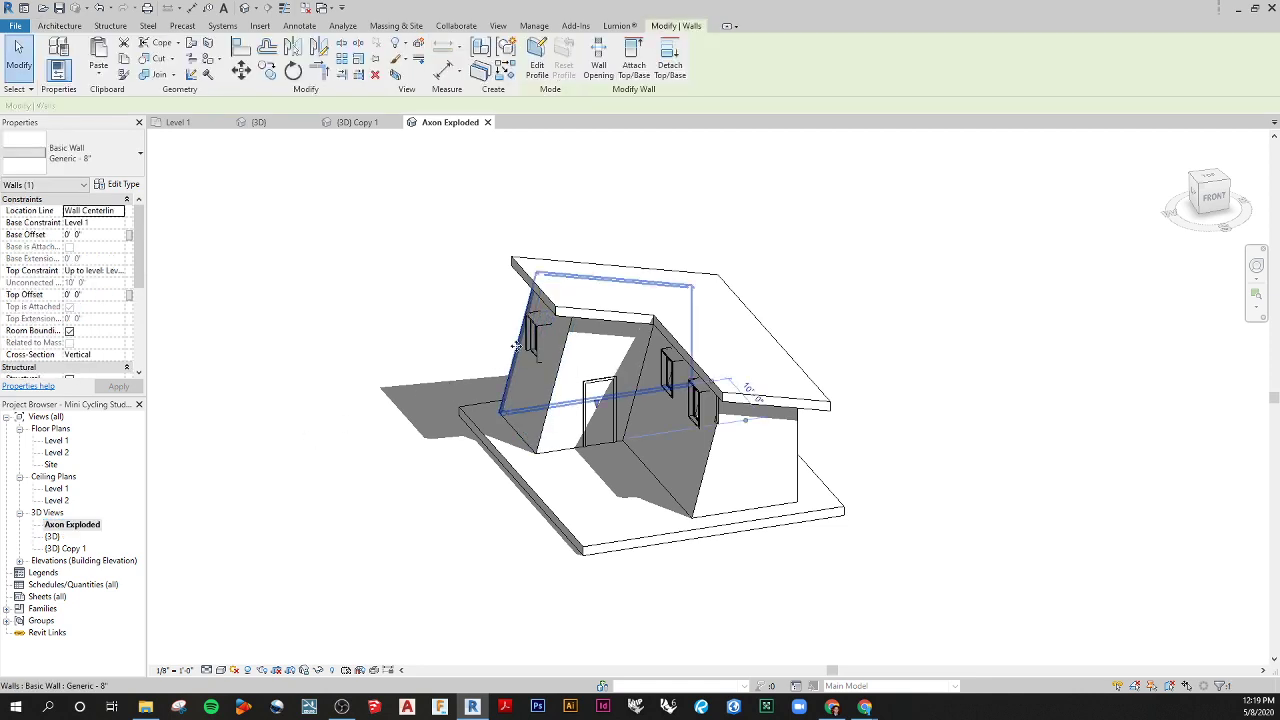
{"action": "left_click", "coordinate": [528, 275]}
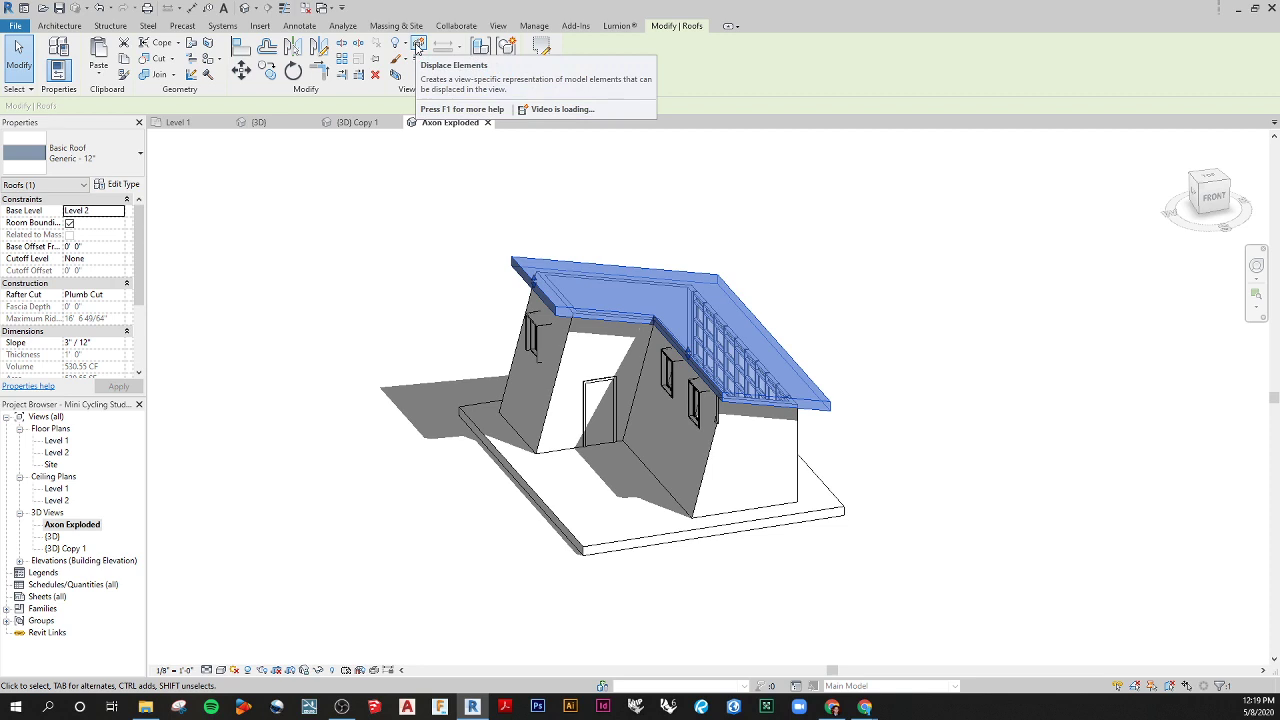
{"action": "left_click", "coordinate": [418, 48]}
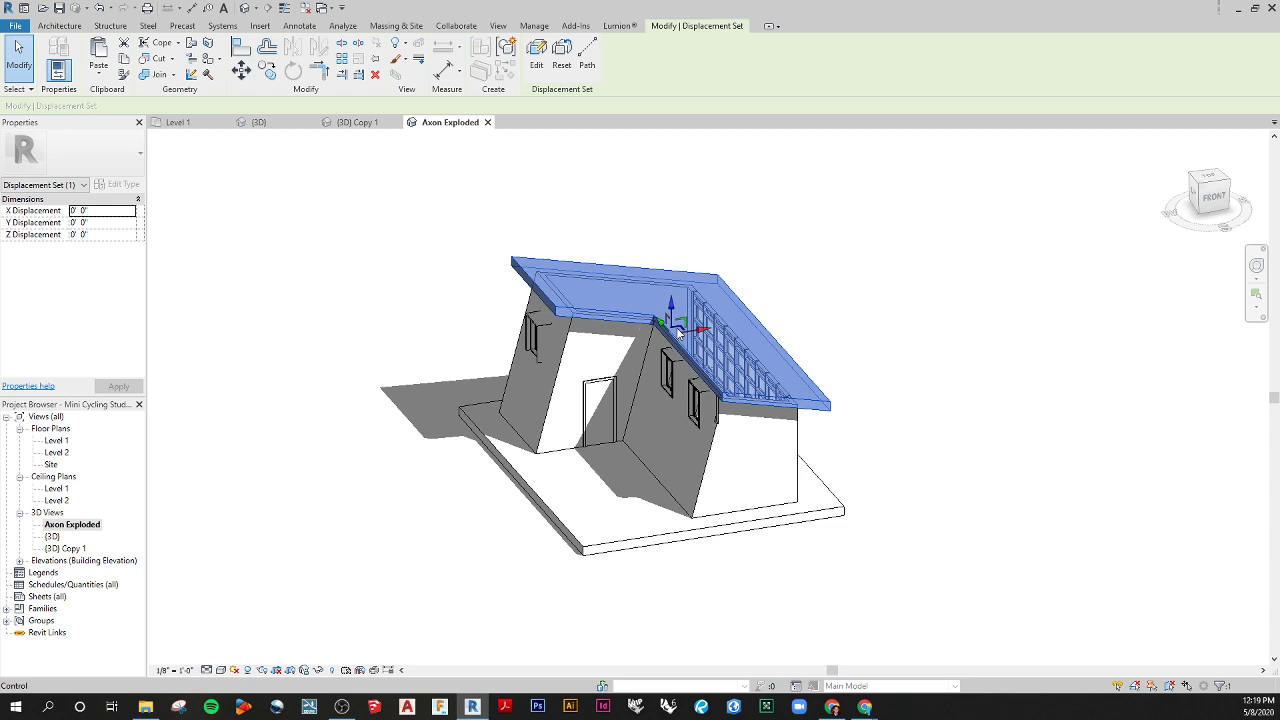
{"action": "left_click_drag", "start_coordinate": [671, 306], "coordinate": [674, 212]}
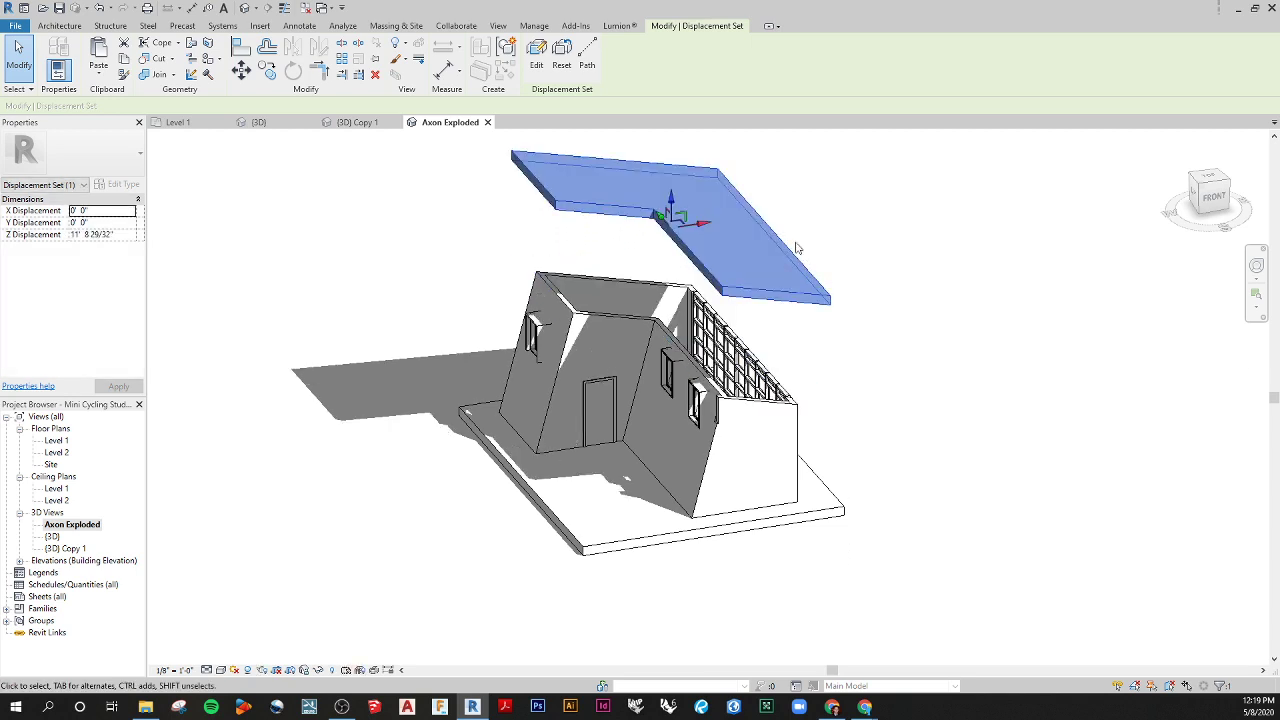
Step: Set the roof's Z displacement to 10' 0"
{"action": "left_click", "coordinate": [70, 236]}
{"action": "left_click_drag", "start_coordinate": [118, 232], "coordinate": [54, 232]}
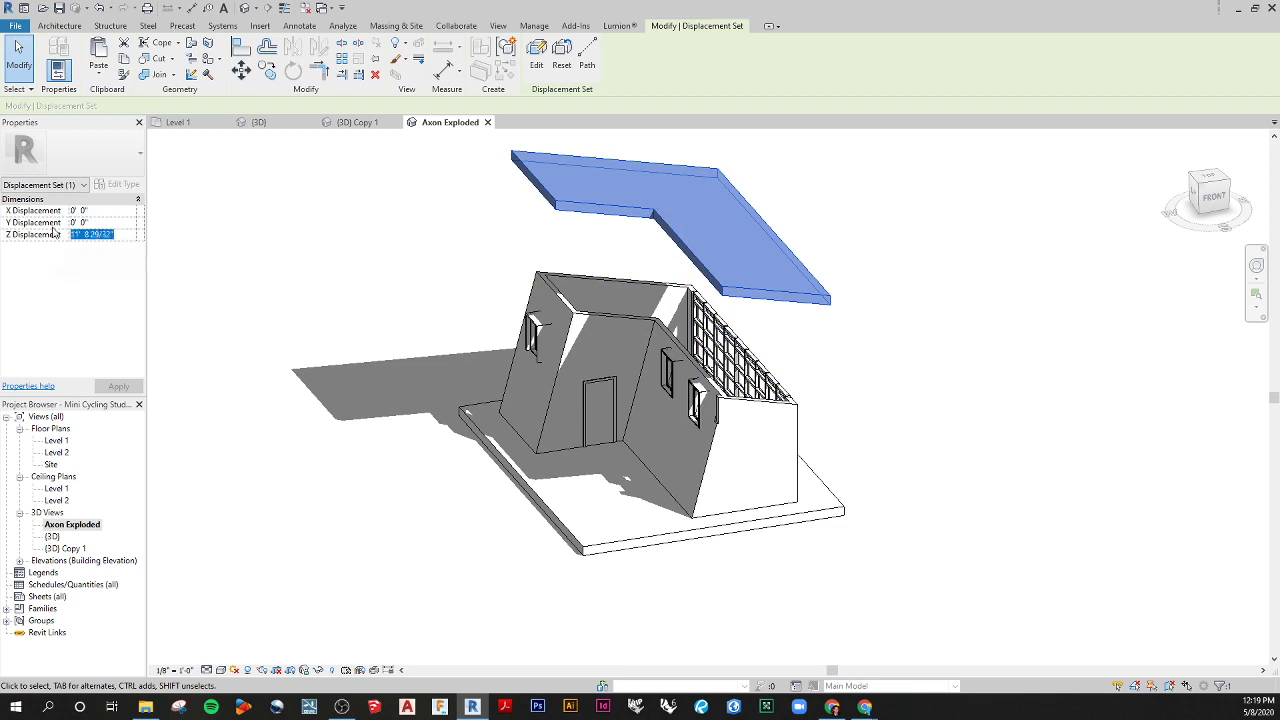
{"action": "type", "text": "10' 0\""}
{"action": "key", "text": "Return"}
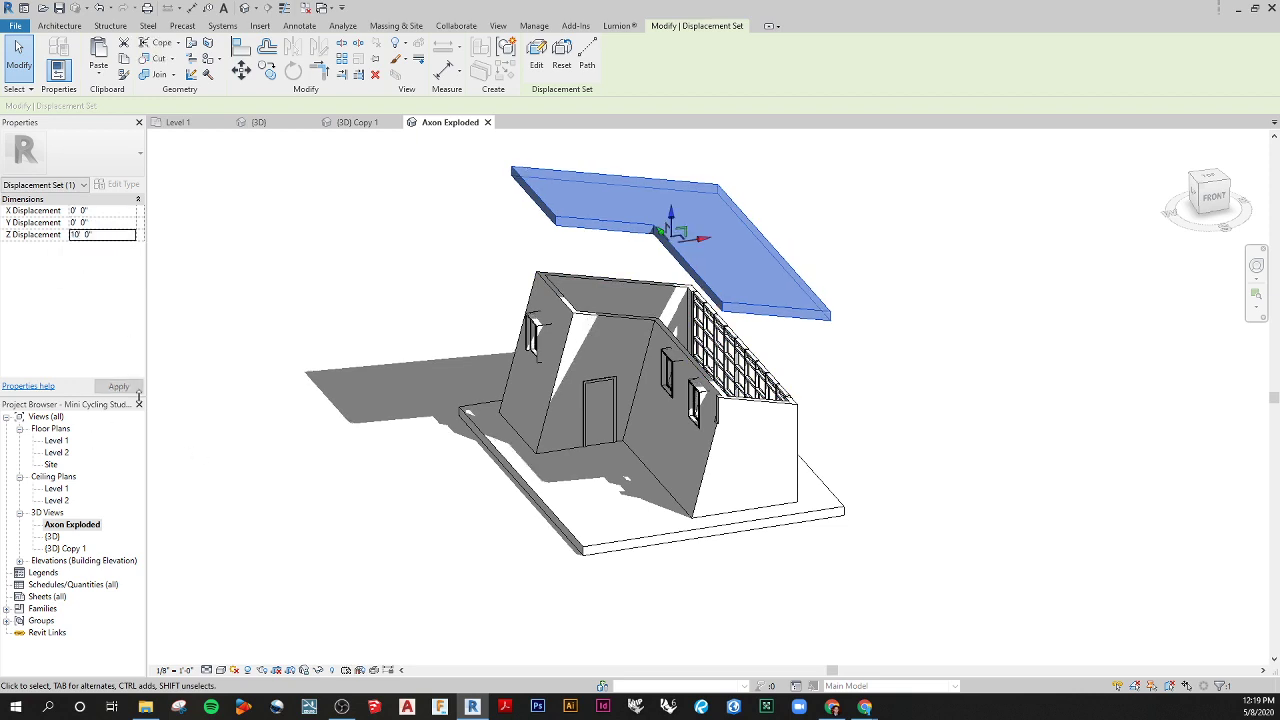
Step: Add displacement paths at the roof's inner corner and the neighbouring front corner, linking the raised roof to its original position
{"action": "left_click", "coordinate": [587, 55]}
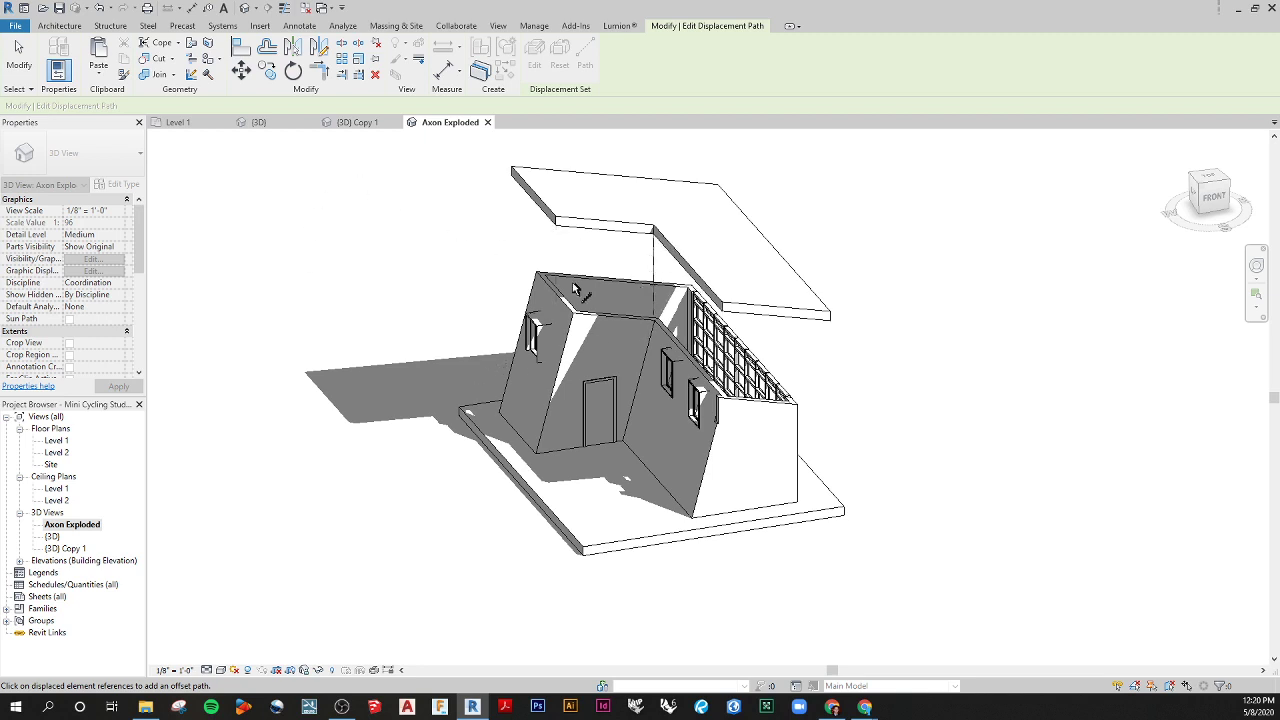
{"action": "left_click", "coordinate": [557, 223]}
{"action": "left_click", "coordinate": [563, 230]}
{"action": "left_click", "coordinate": [19, 57]}
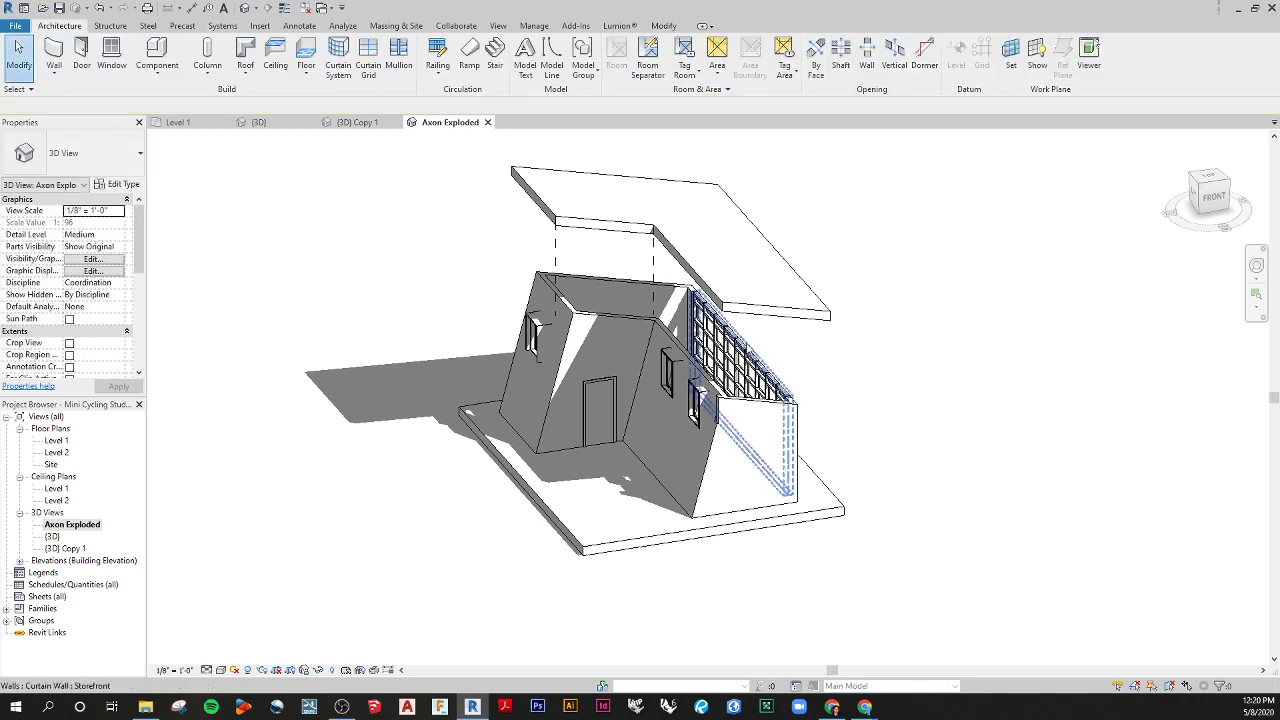
Step: Open the (3D) Copy 1 view and select a single glazed panel in the storefront curtain wall
{"action": "double_click", "coordinate": [60, 549]}
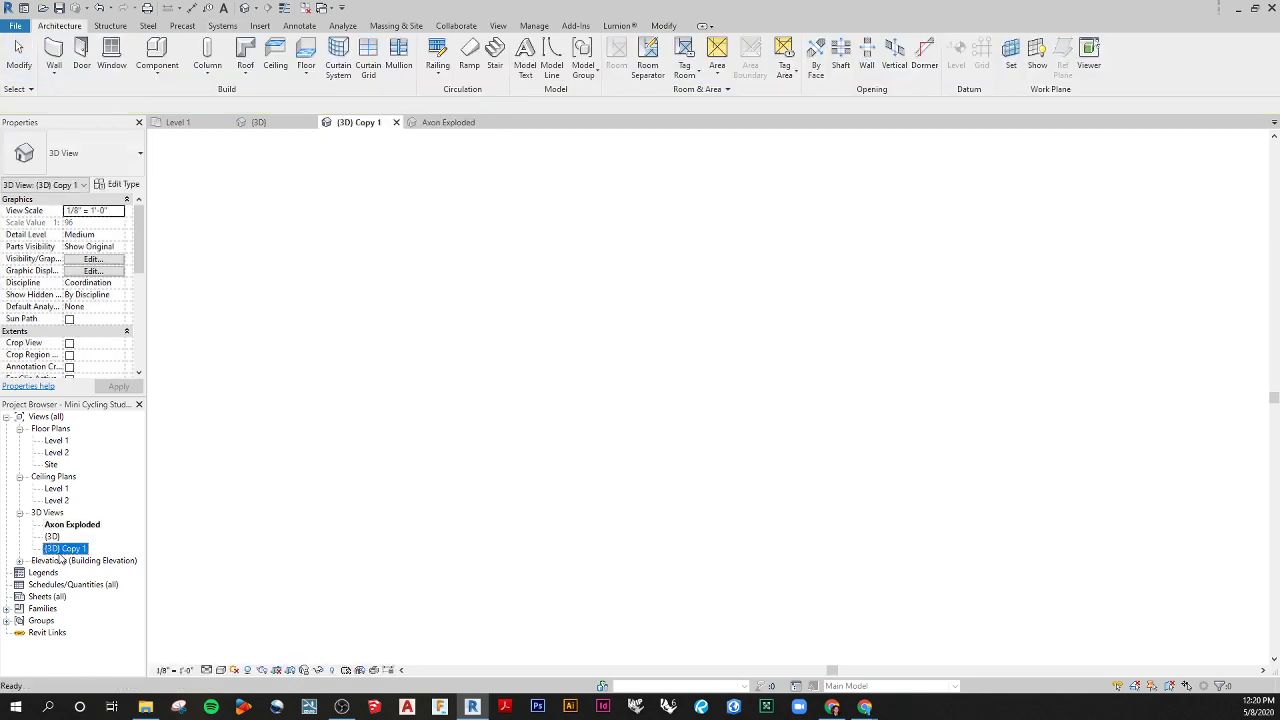
{"action": "middle_click_drag", "start_coordinate": [787, 459], "coordinate": [630, 472], "text": "shift"}
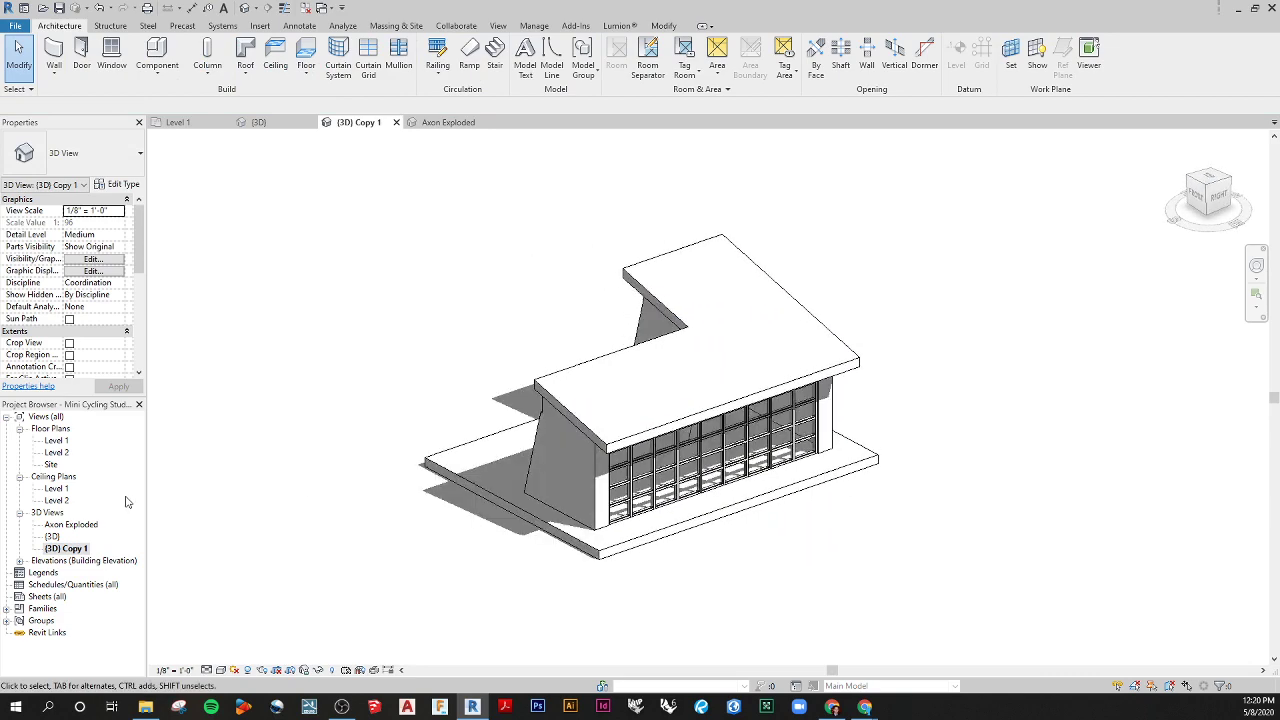
{"action": "scroll", "coordinate": [650, 450], "scroll_direction": "up", "scroll_amount": 6}
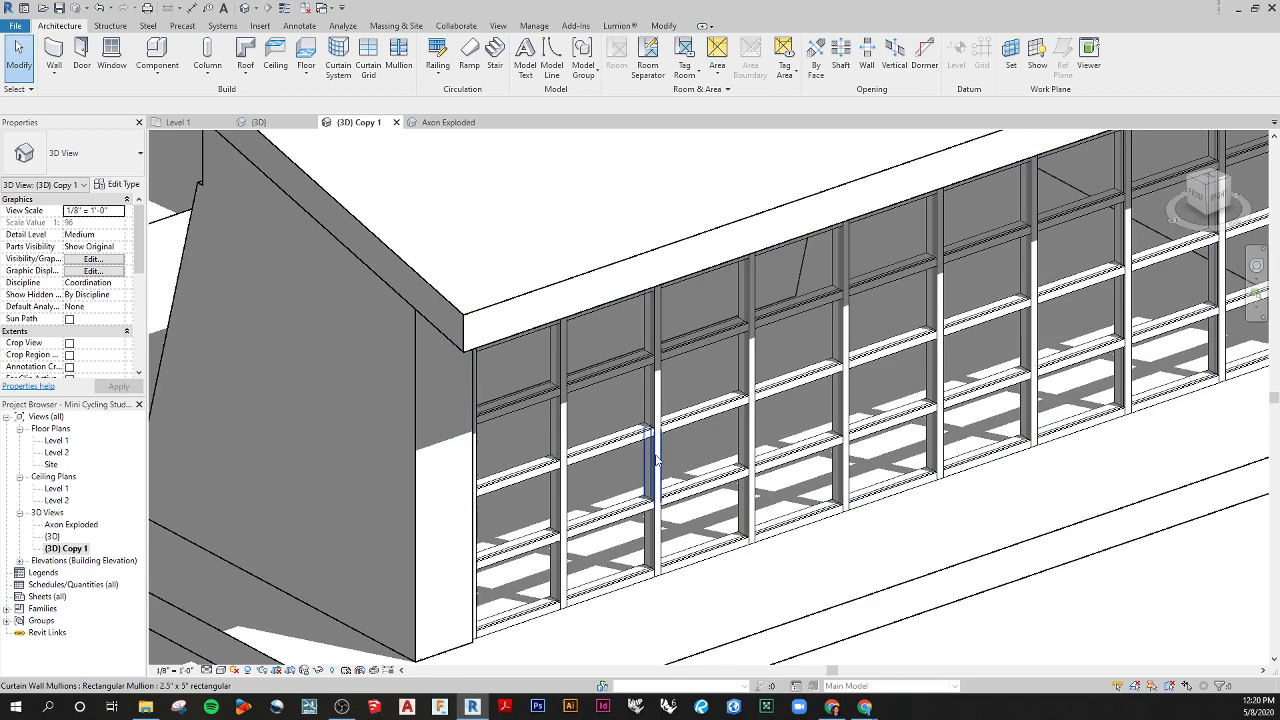
{"action": "key", "text": "Tab"}
{"action": "key", "text": "Tab"}
{"action": "key", "text": "Tab"}
{"action": "left_click", "coordinate": [655, 456]}
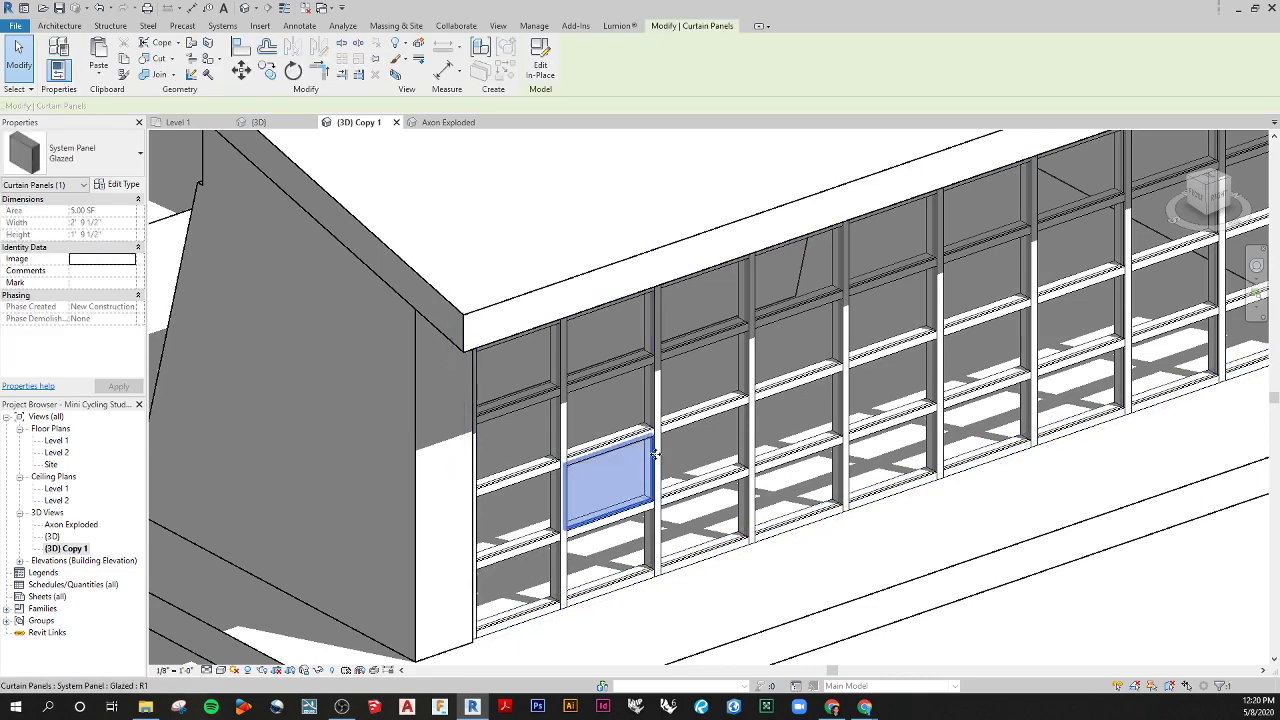
{"action": "left_click", "coordinate": [654, 460]}
{"action": "right_click", "coordinate": [652, 462]}
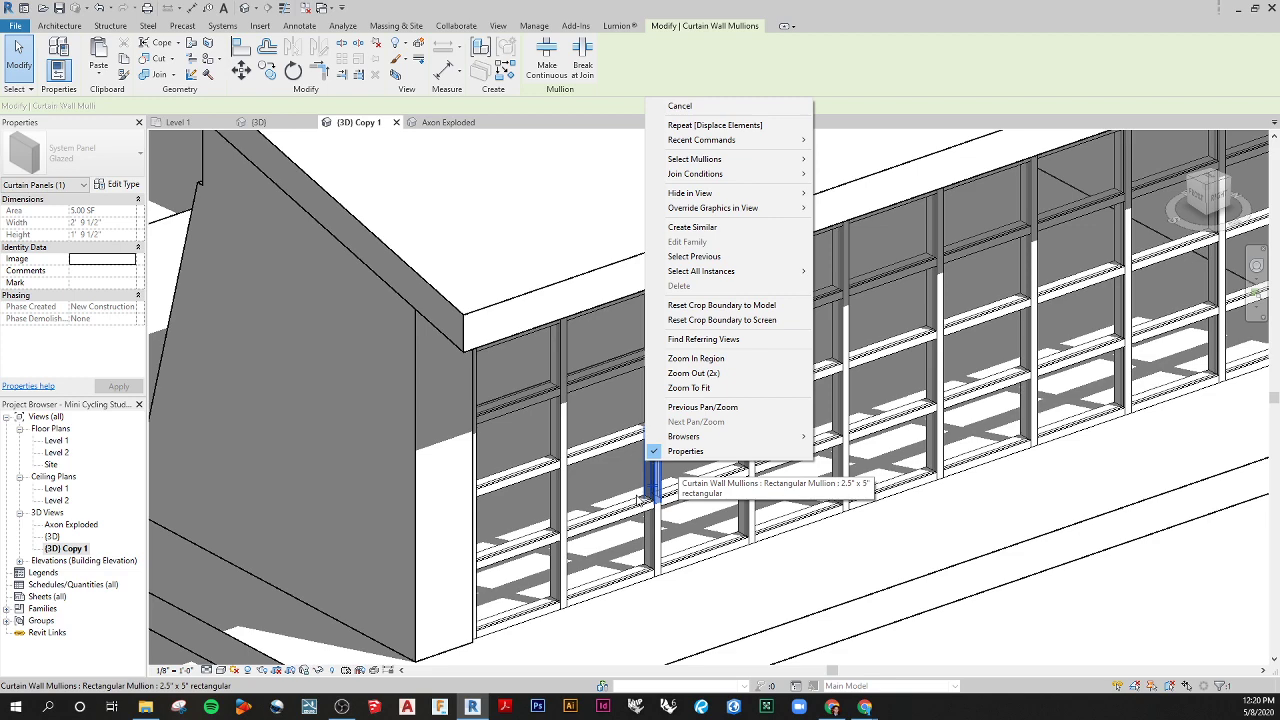
{"action": "key", "text": "Escape"}
{"action": "key", "text": "Escape"}
Step: Select all glazed panel instances visible in the view, examine which panels are included, and clear the selection
{"action": "left_click", "coordinate": [651, 490]}
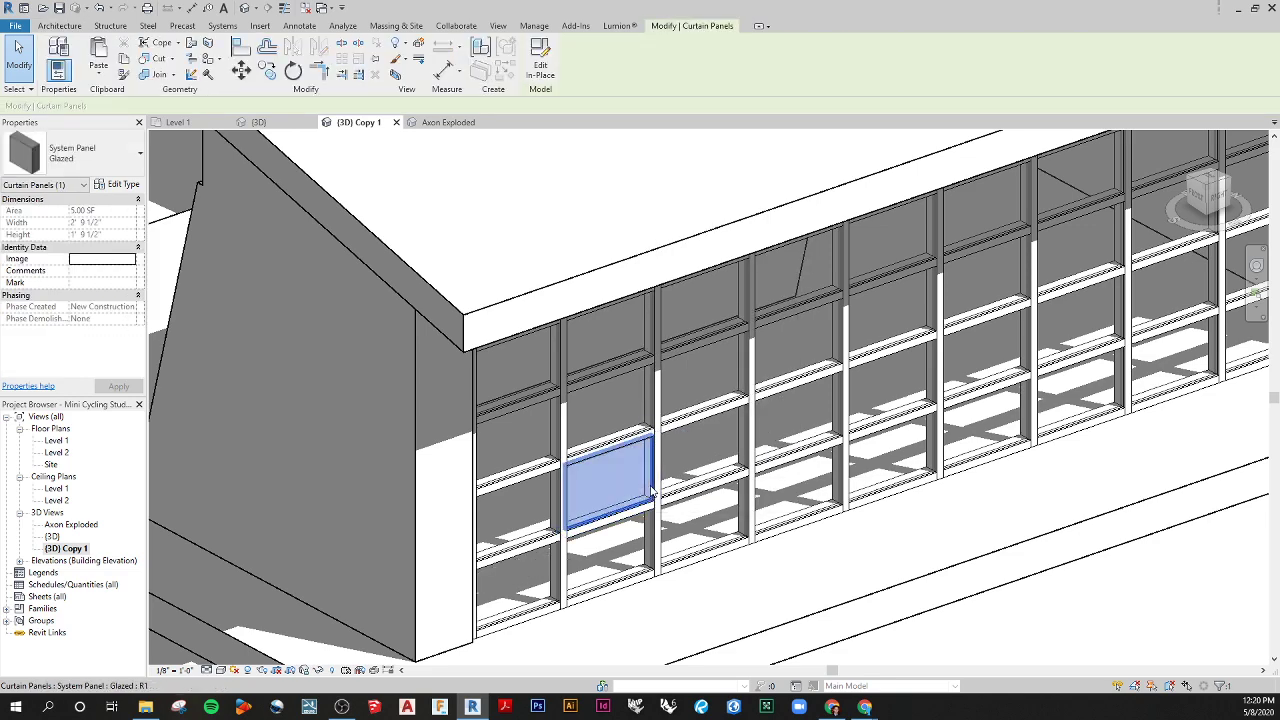
{"action": "right_click", "coordinate": [651, 490]}
{"action": "mouse_move", "coordinate": [748, 296]}
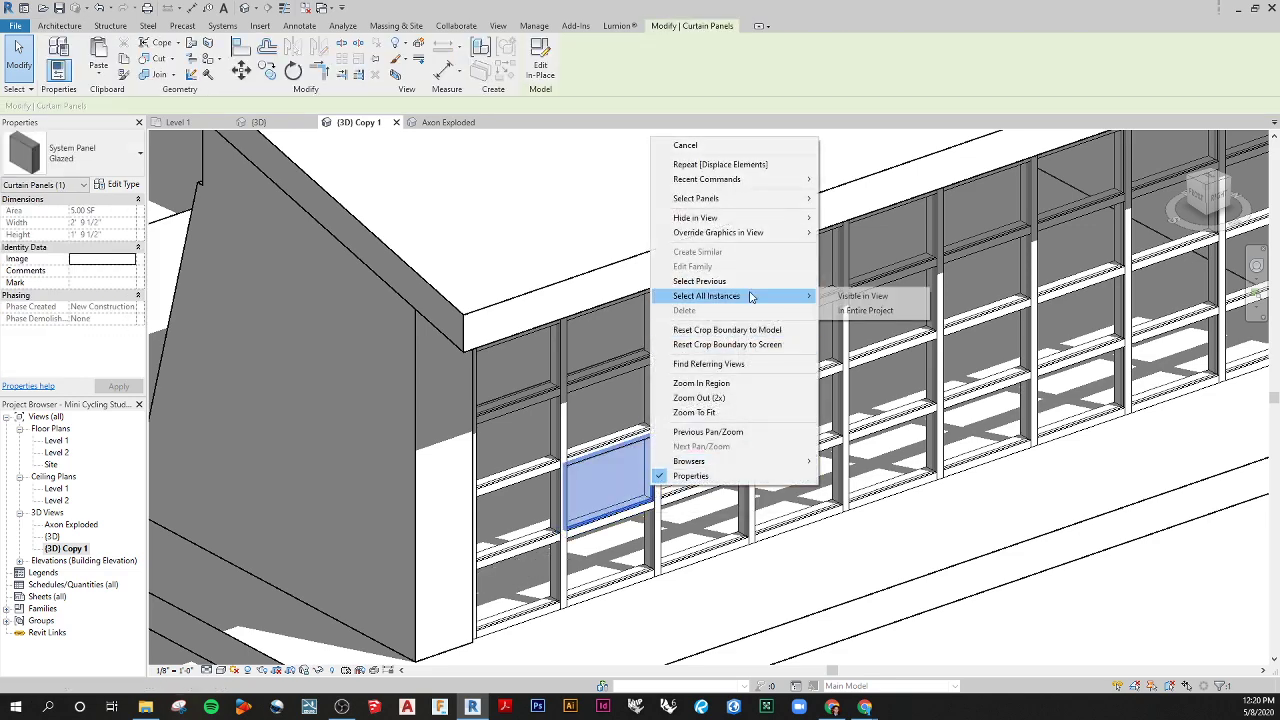
{"action": "left_click", "coordinate": [862, 297]}
{"action": "scroll", "coordinate": [888, 299], "scroll_direction": "down", "scroll_amount": 5}
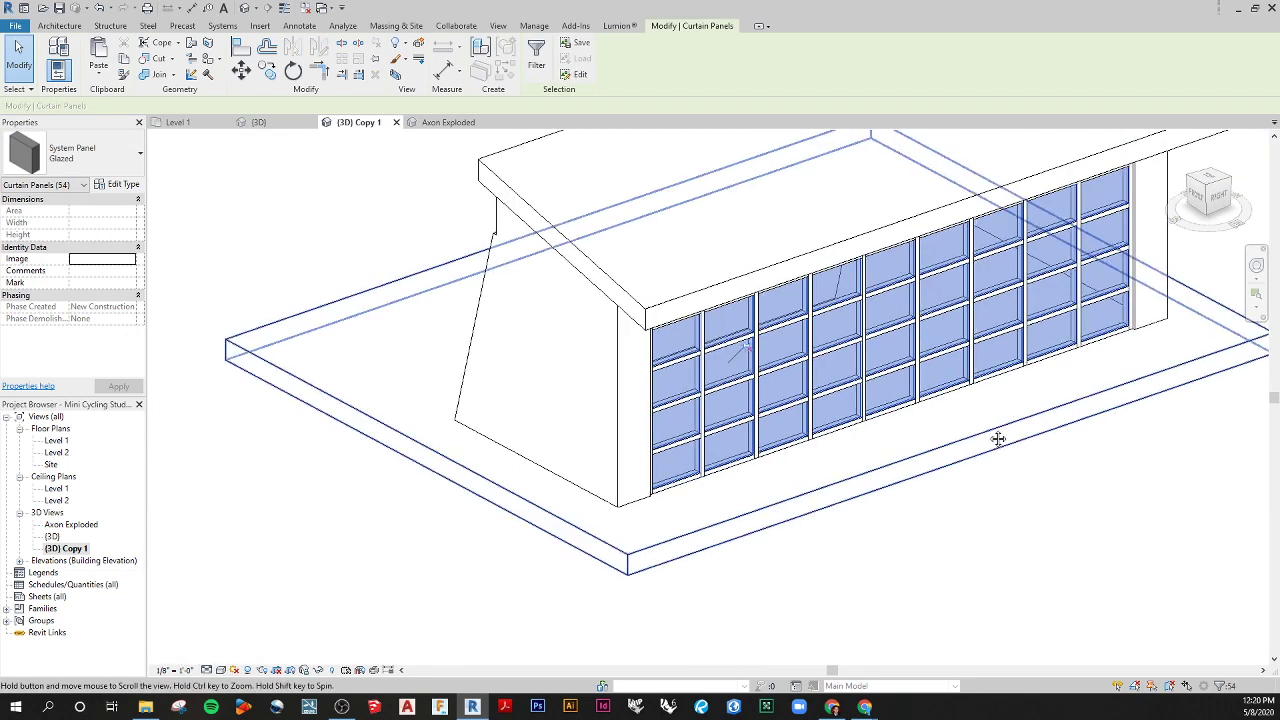
{"action": "scroll", "coordinate": [917, 437], "scroll_direction": "up", "scroll_amount": 3}
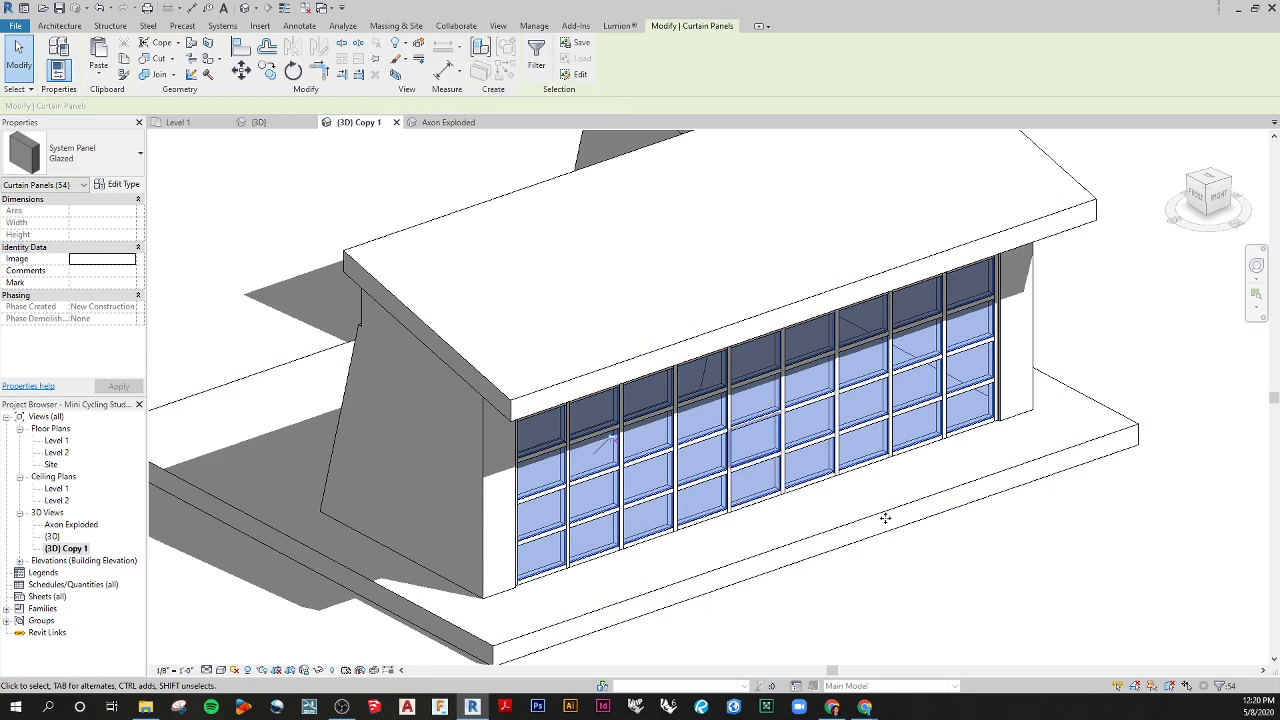
{"action": "left_click", "coordinate": [890, 612]}
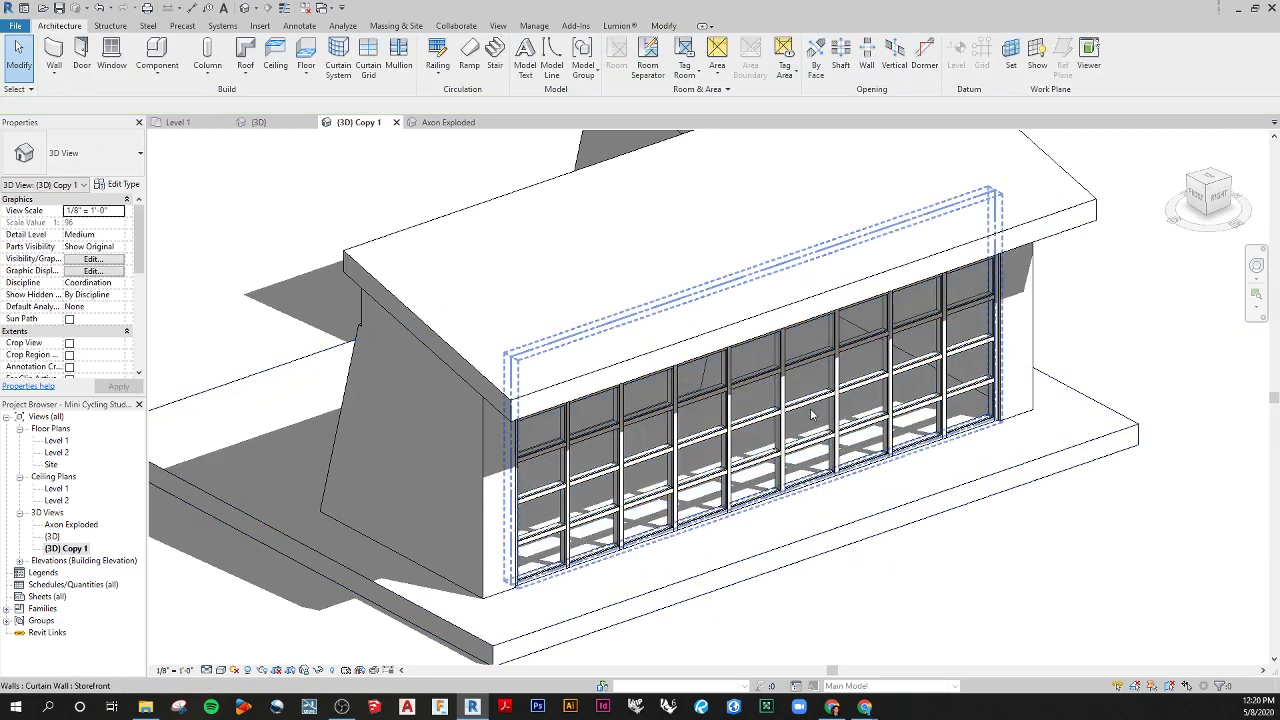
Step: Return to the Axon Exploded view and displace the storefront curtain wall about 18' 6" outward along X
{"action": "double_click", "coordinate": [70, 525]}
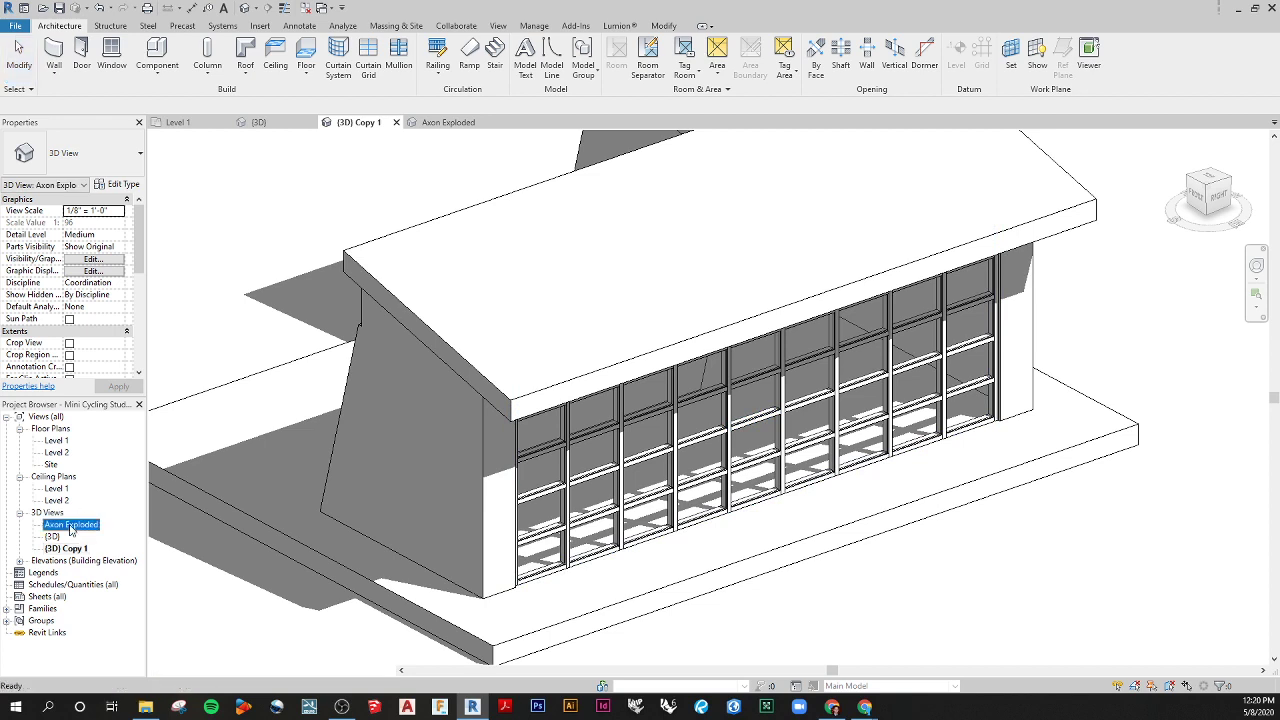
{"action": "left_click", "coordinate": [785, 372]}
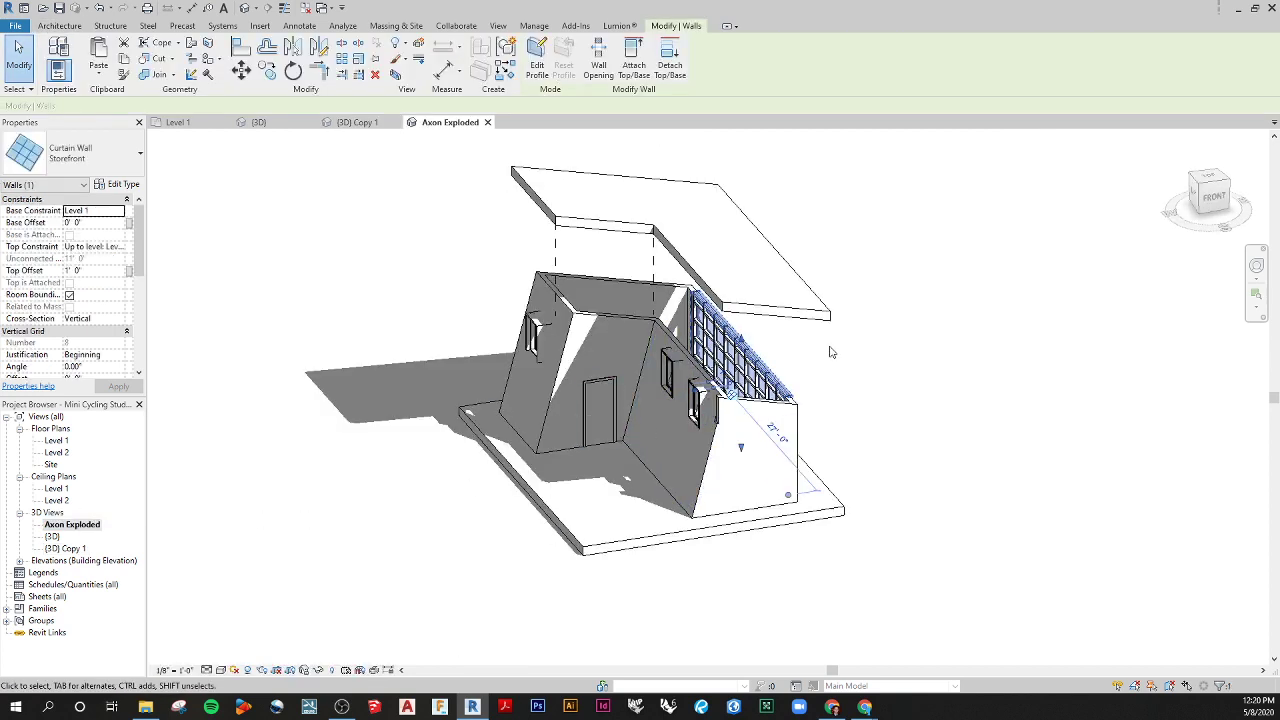
{"action": "middle_click_drag", "start_coordinate": [855, 351], "coordinate": [773, 355], "text": "shift"}
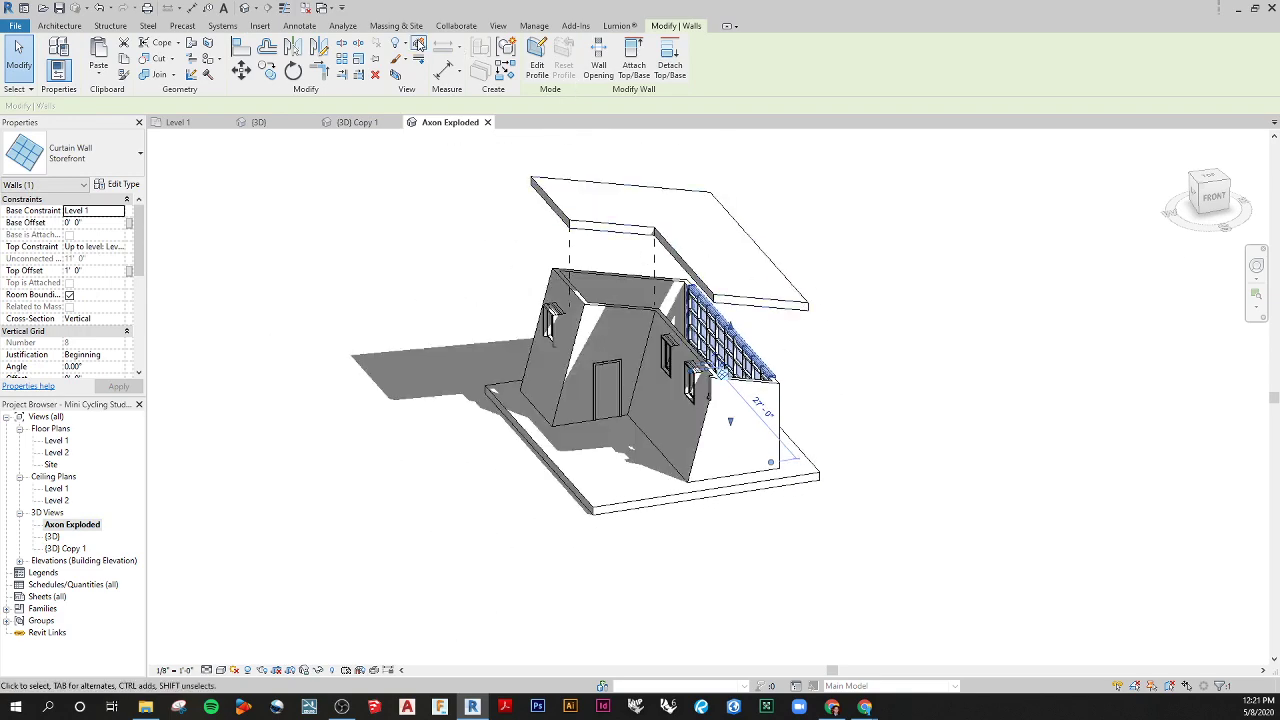
{"action": "left_click", "coordinate": [419, 44]}
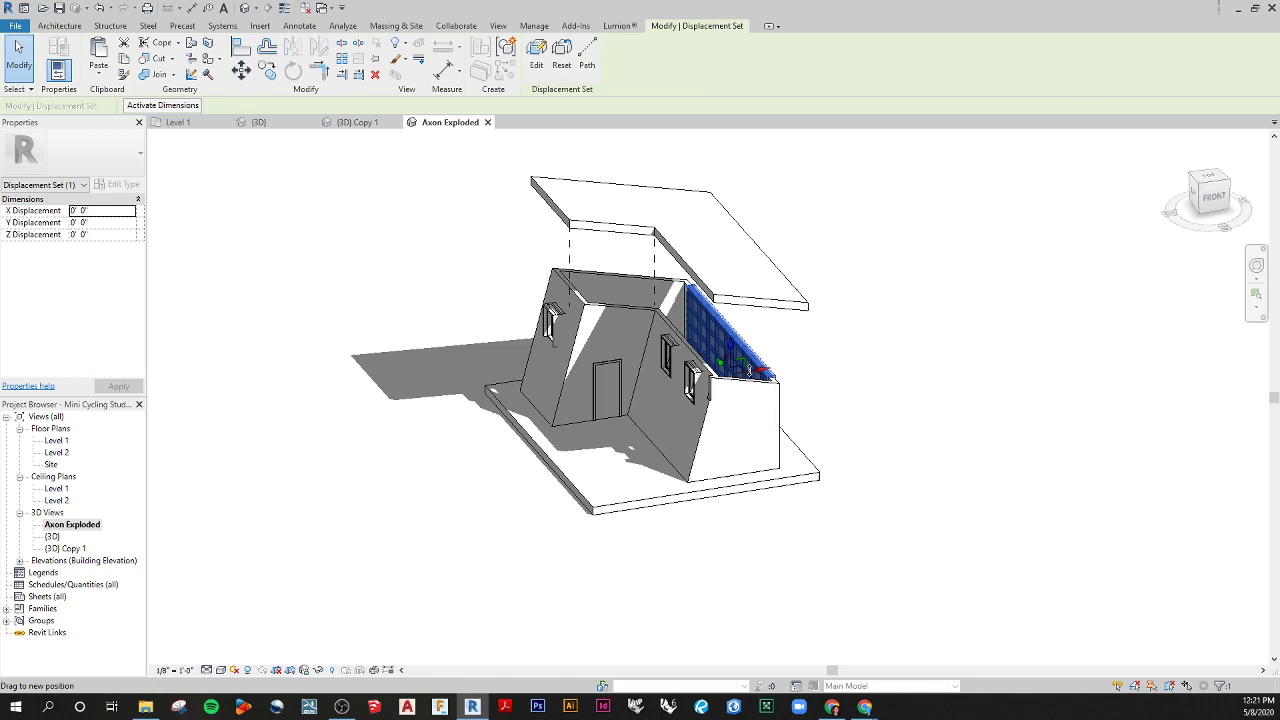
{"action": "left_click_drag", "start_coordinate": [764, 374], "coordinate": [816, 390]}
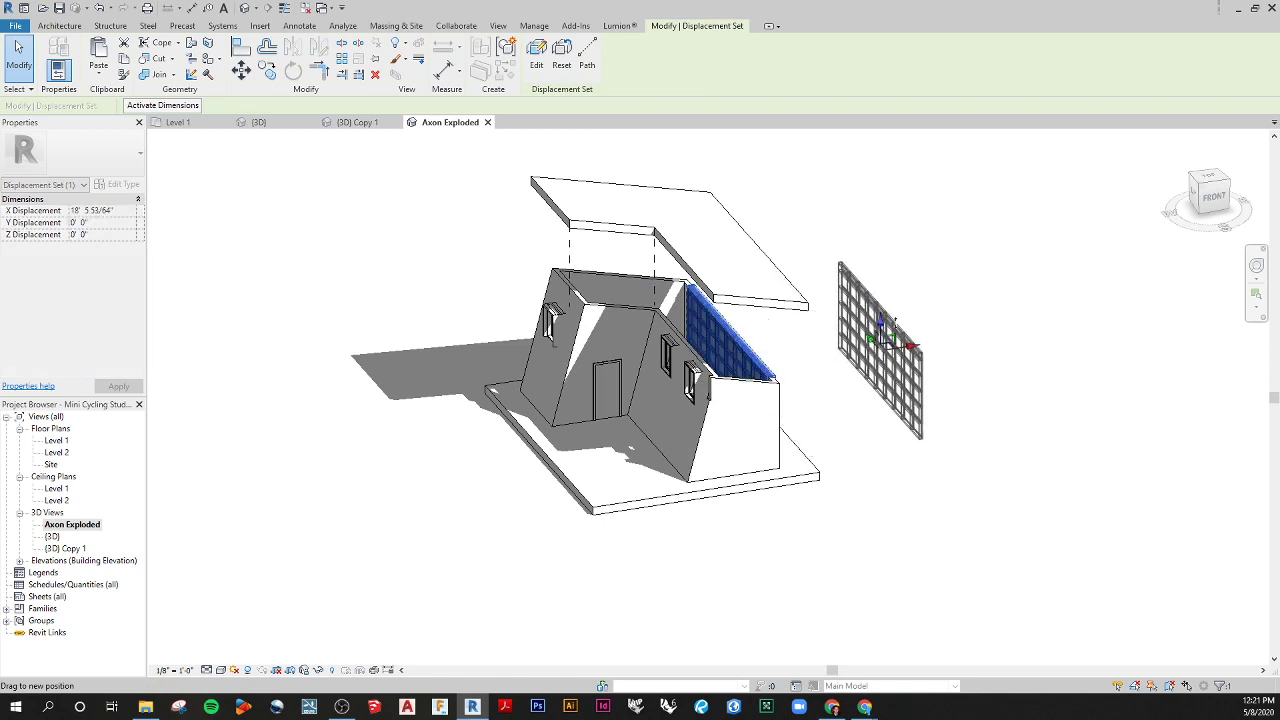
Step: Set the curtain wall's X displacement to 10' 0" and clear the selection
{"action": "left_click", "coordinate": [89, 212]}
{"action": "left_click_drag", "start_coordinate": [113, 209], "coordinate": [81, 210]}
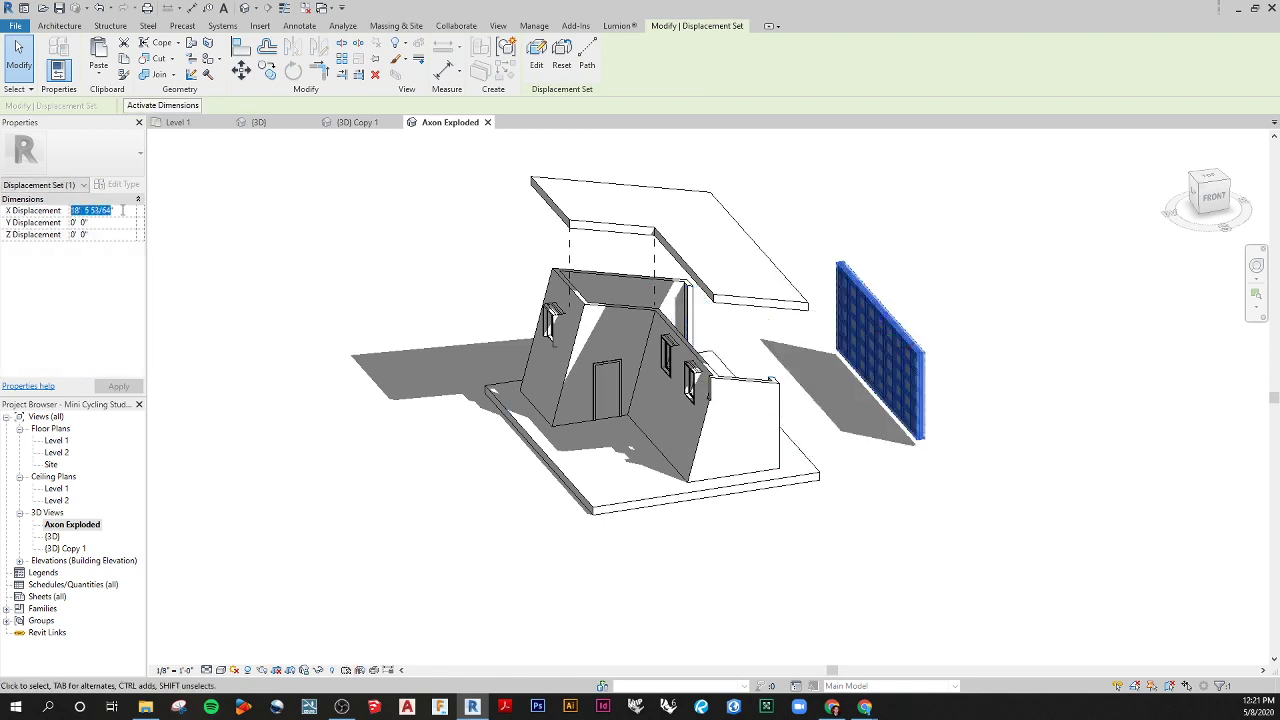
{"action": "type", "text": "10' 0\""}
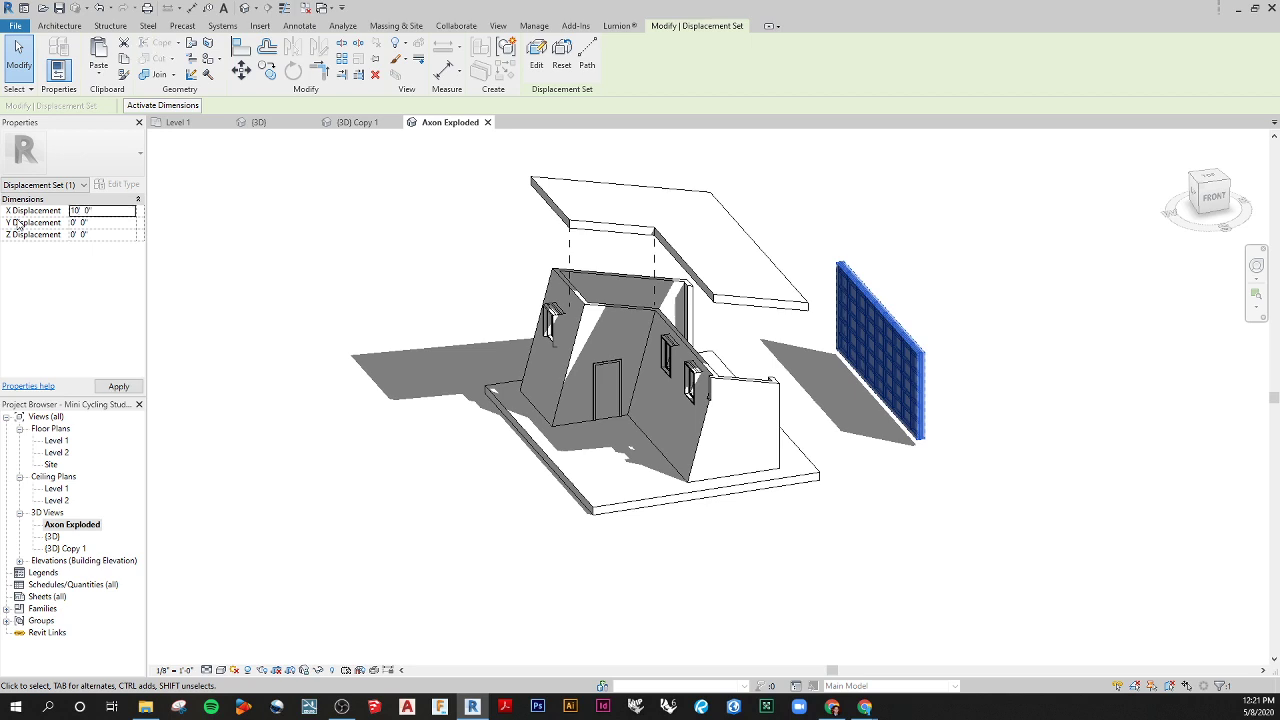
{"action": "key", "text": "Return"}
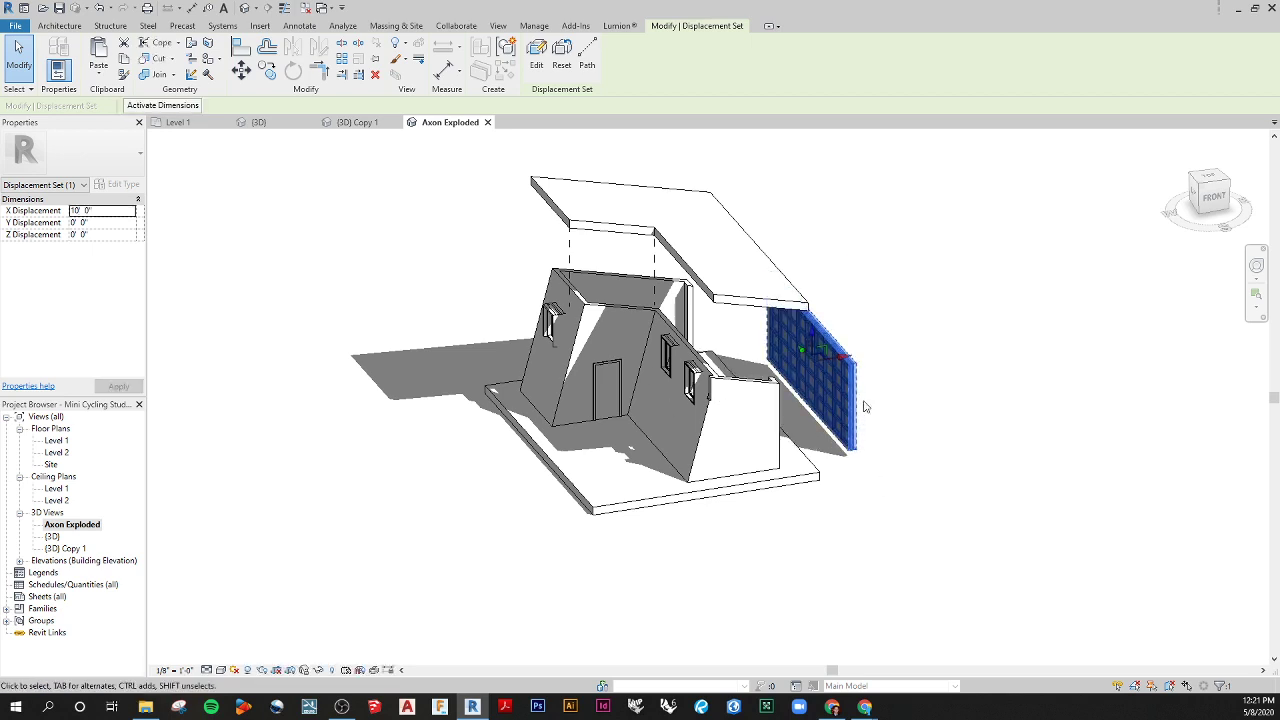
{"action": "left_click", "coordinate": [897, 382]}
Step: Pick one glazed panel in the displaced curtain wall and select all of its instances in the entire project
{"action": "scroll", "coordinate": [889, 372], "scroll_direction": "up", "scroll_amount": 3}
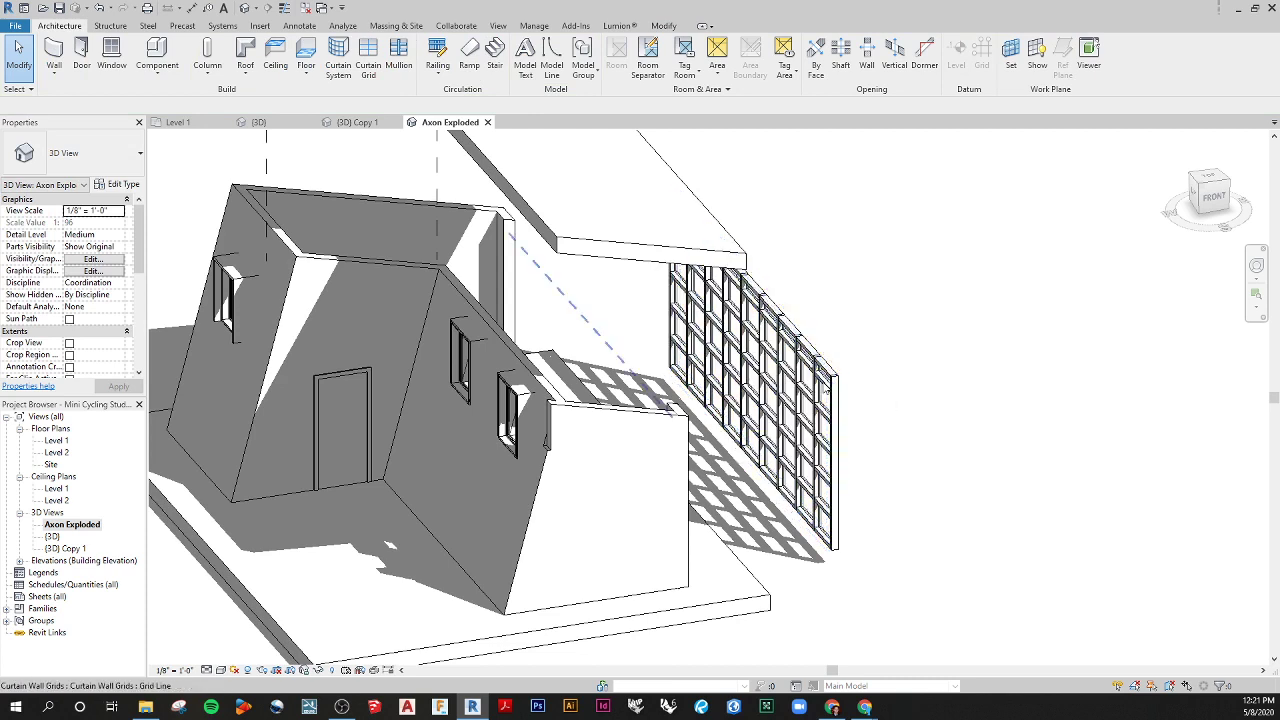
{"action": "left_click", "coordinate": [823, 390]}
{"action": "right_click", "coordinate": [823, 390]}
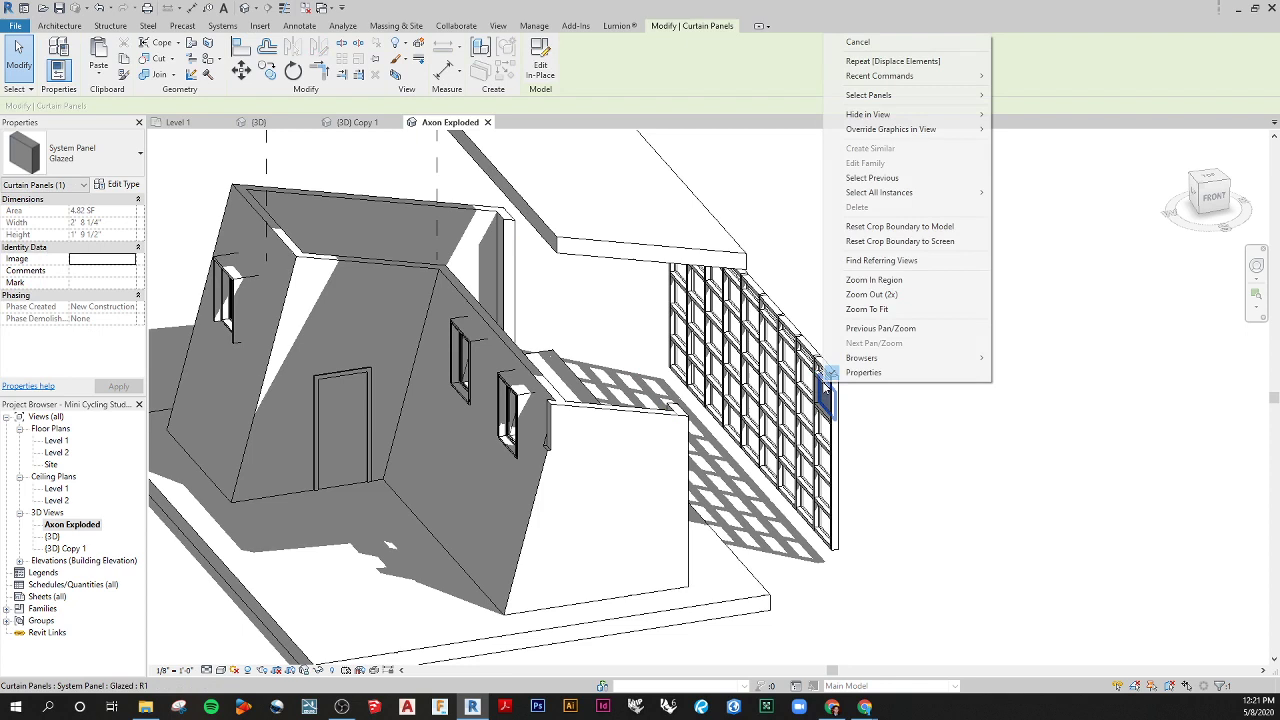
{"action": "mouse_move", "coordinate": [900, 192]}
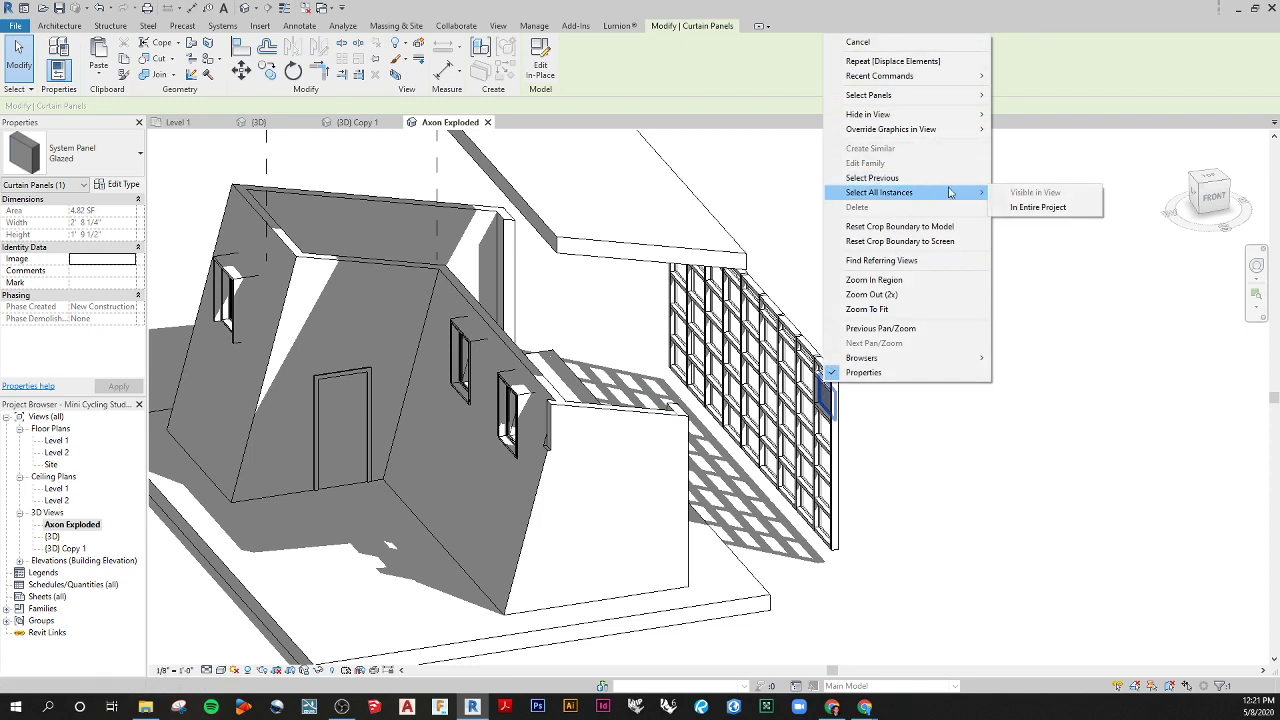
{"action": "left_click", "coordinate": [1040, 209]}
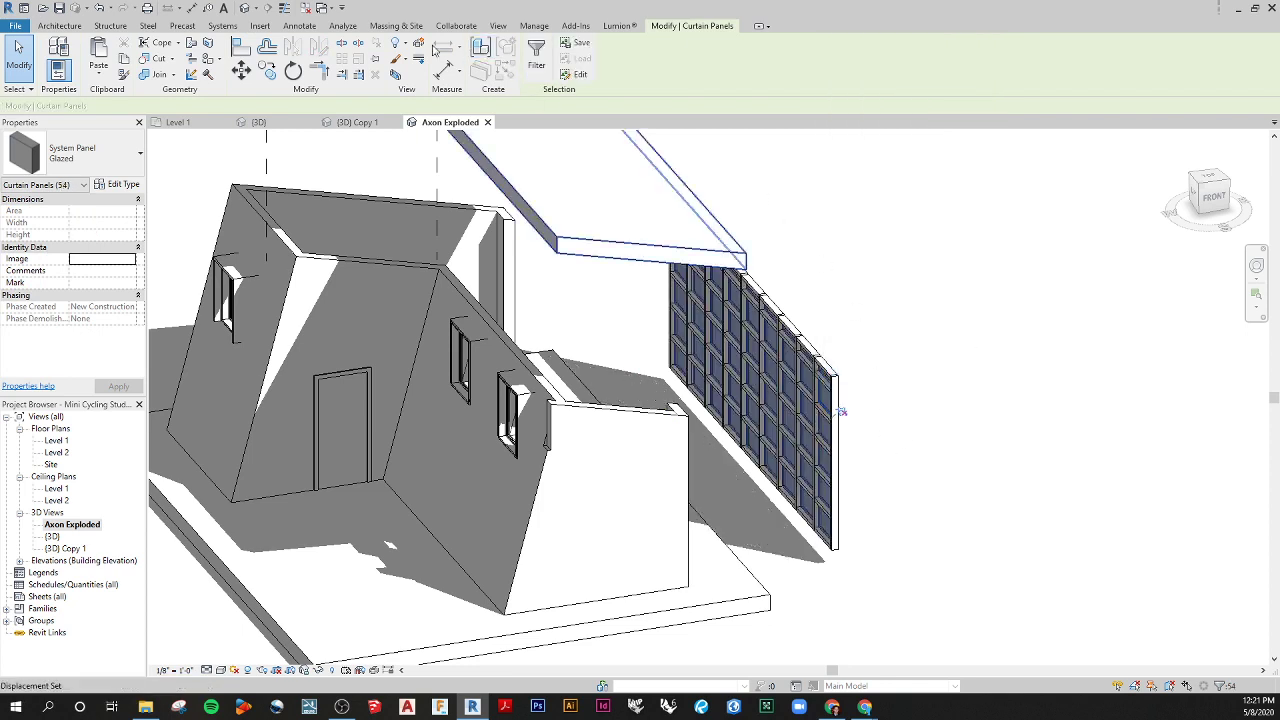
Step: Displace the selected glazed panels outward from the curtain wall, set their X displacement to 10' 0", and clear the selection
{"action": "left_click", "coordinate": [418, 45]}
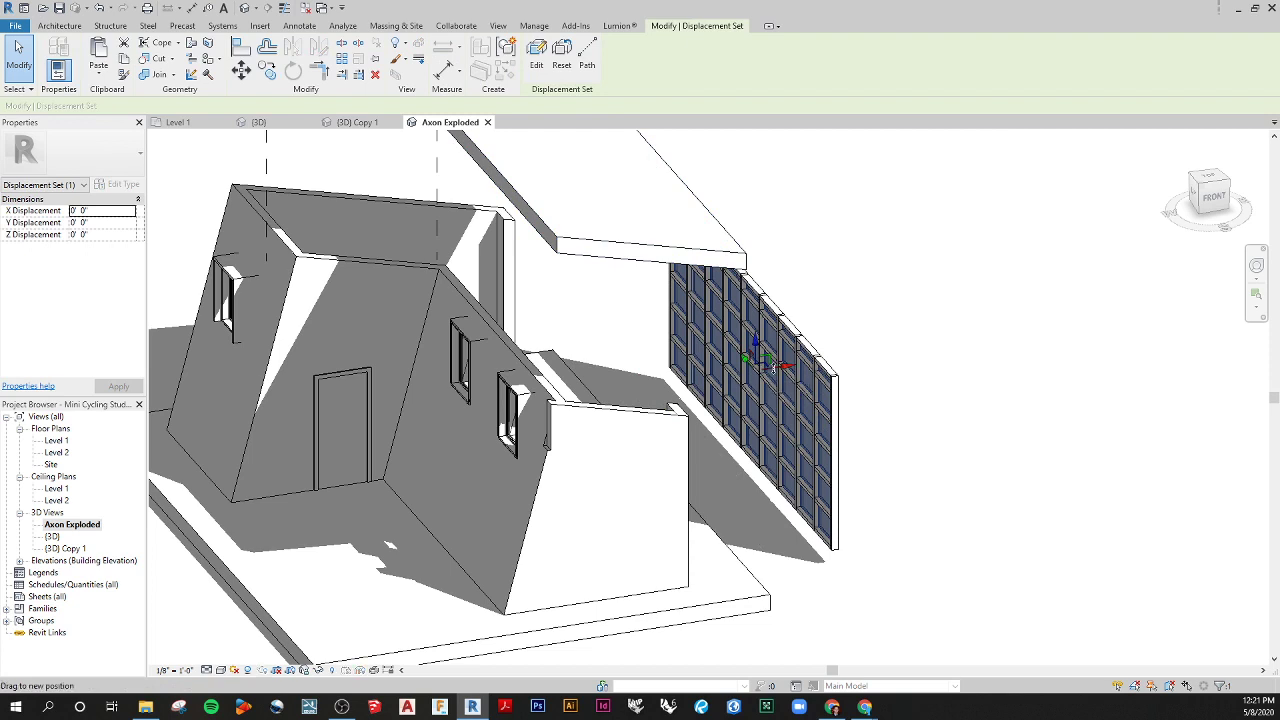
{"action": "left_click_drag", "start_coordinate": [777, 372], "coordinate": [877, 357]}
{"action": "left_click", "coordinate": [85, 211]}
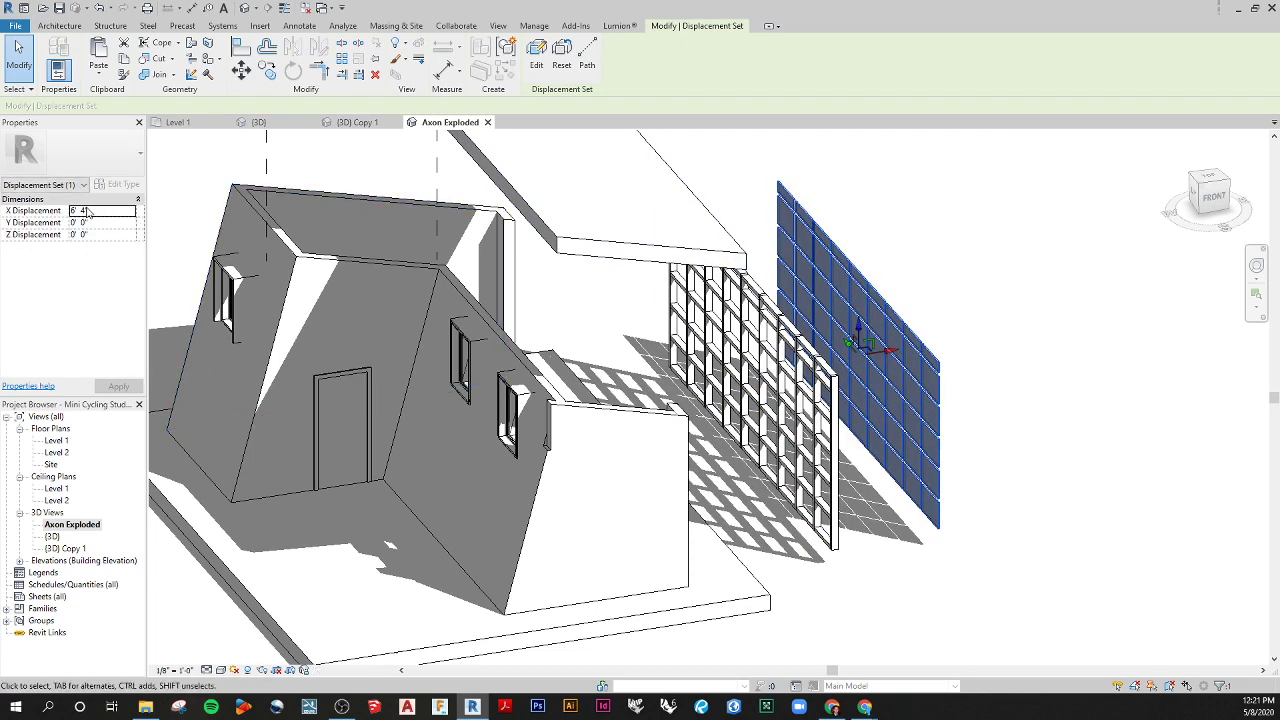
{"action": "left_click", "coordinate": [40, 212]}
{"action": "type", "text": "10"}
{"action": "key", "text": "Return"}
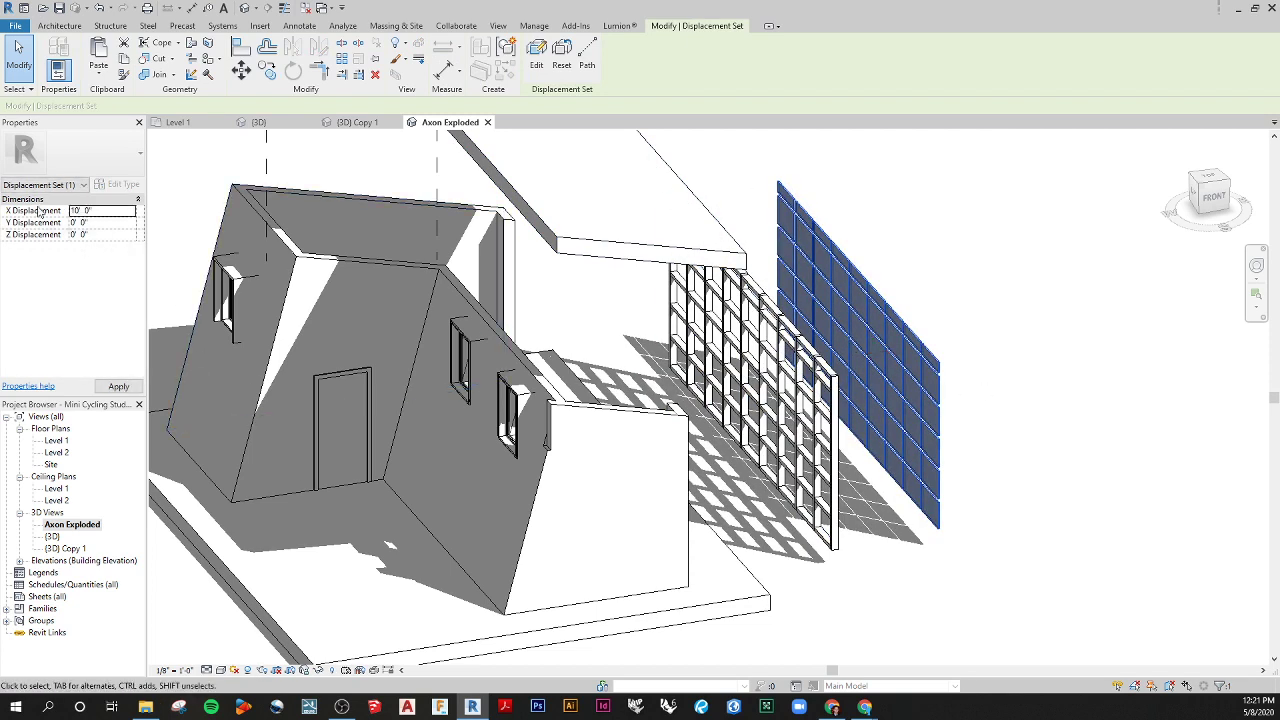
{"action": "left_click", "coordinate": [993, 535]}
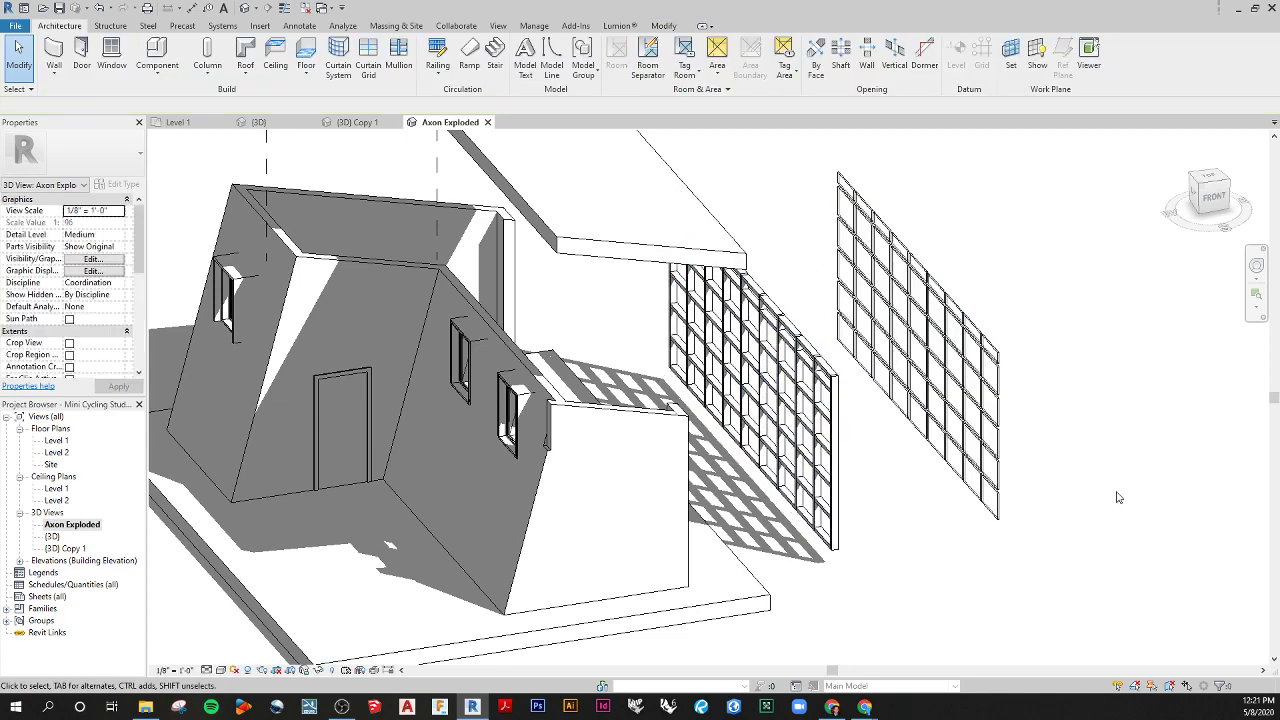
Step: Add displacement paths from the corners of the displaced glazed panels and the curtain wall frame
{"action": "middle_click_drag", "start_coordinate": [993, 538], "coordinate": [850, 405], "text": "shift"}
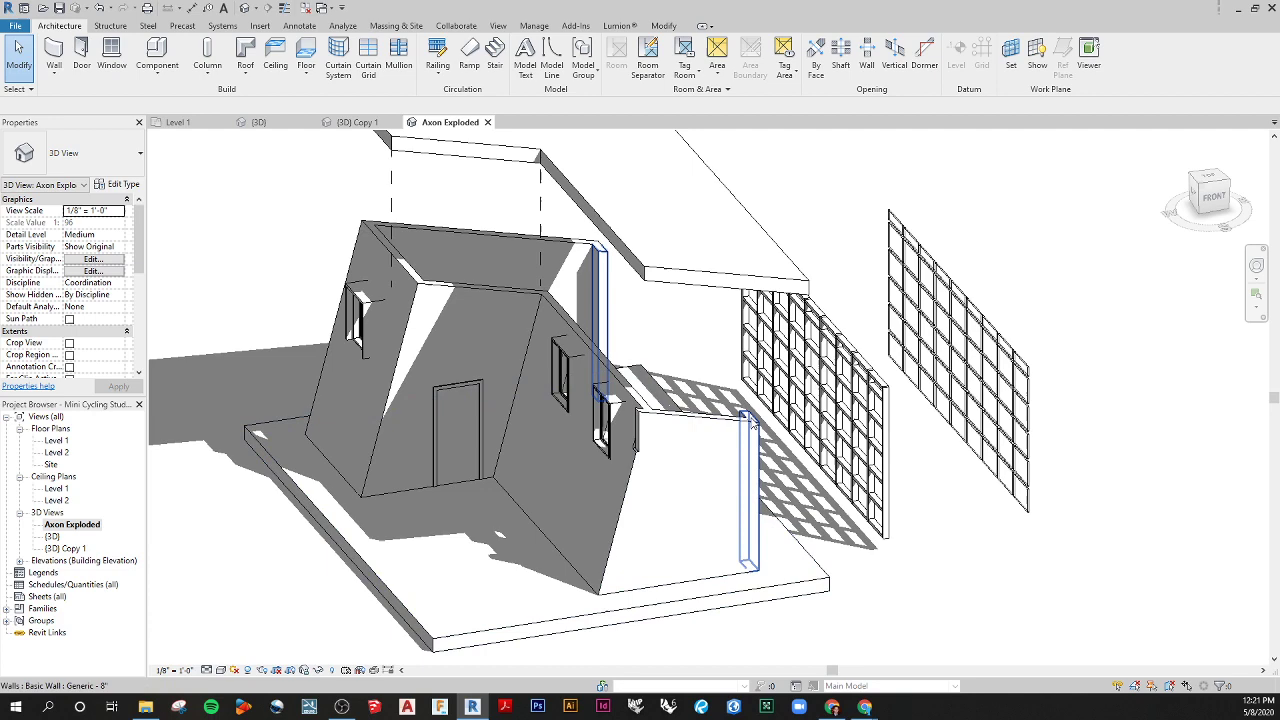
{"action": "middle_click_drag", "start_coordinate": [894, 538], "coordinate": [911, 563]}
{"action": "left_click", "coordinate": [910, 562]}
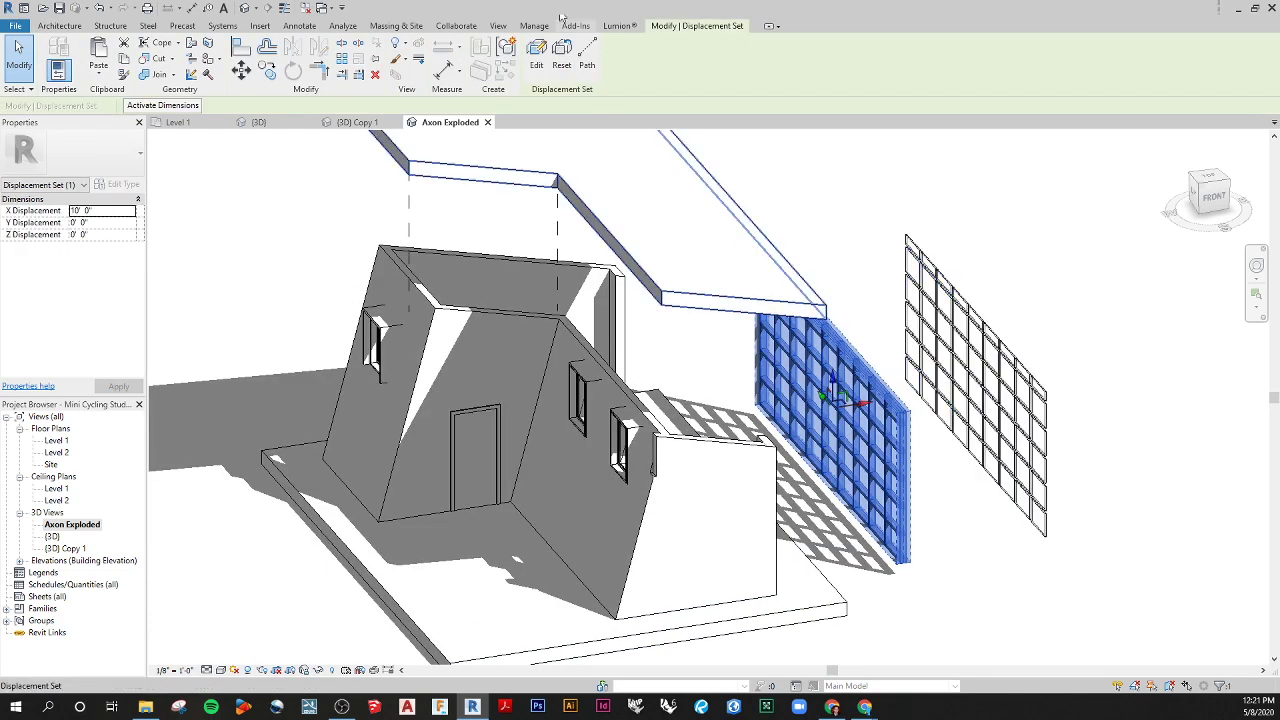
{"action": "left_click", "coordinate": [904, 236]}
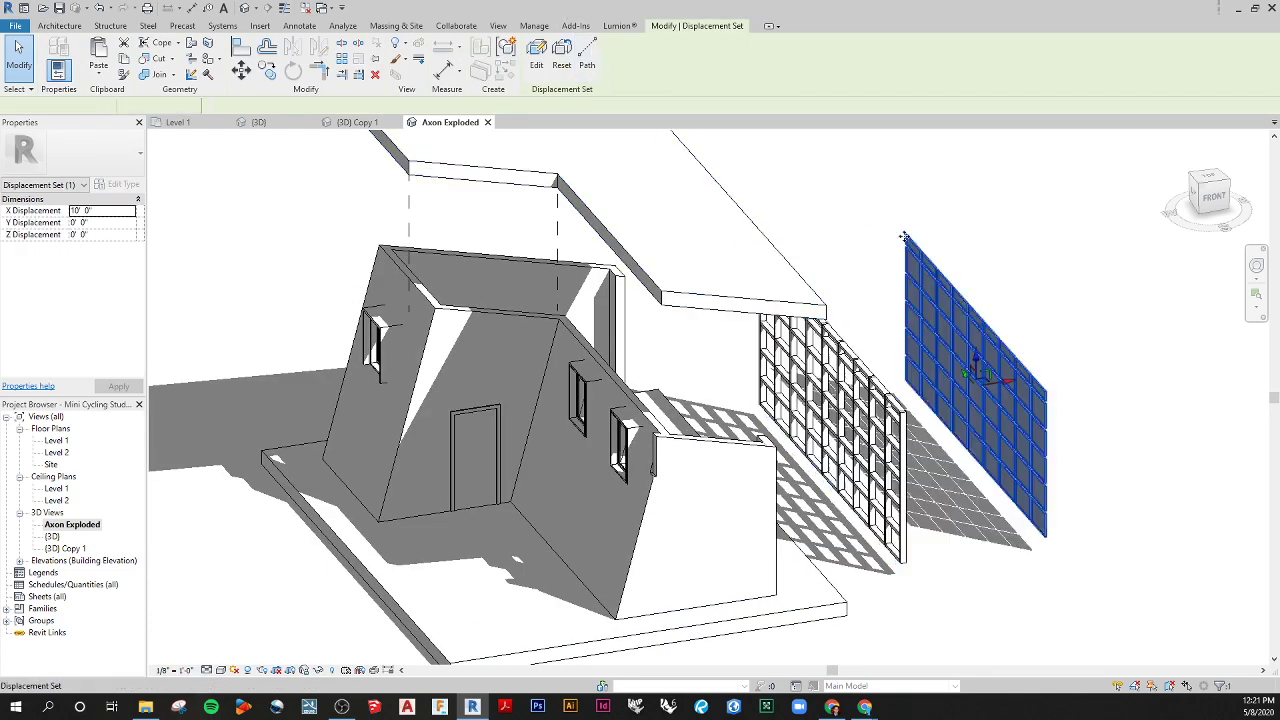
{"action": "left_click", "coordinate": [905, 239]}
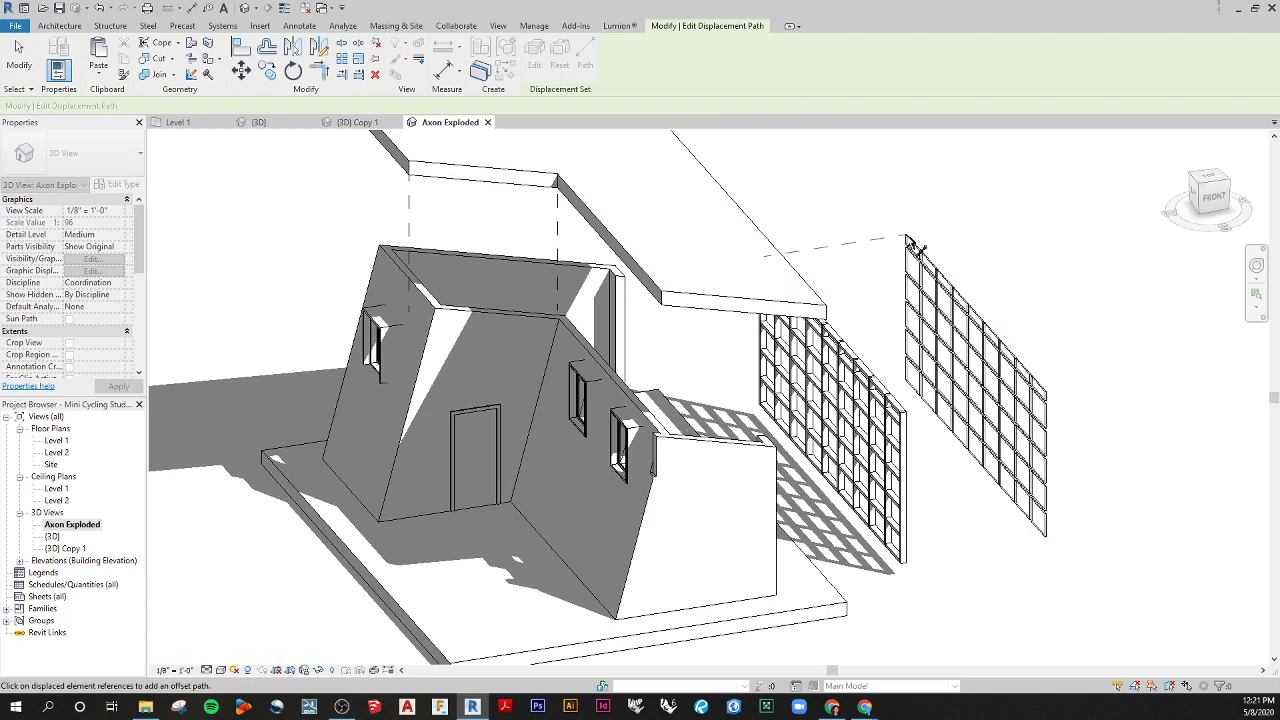
{"action": "left_click", "coordinate": [1048, 520]}
{"action": "left_click", "coordinate": [903, 413]}
{"action": "left_click", "coordinate": [904, 564]}
{"action": "scroll", "coordinate": [770, 410], "scroll_direction": "down", "scroll_amount": 3}
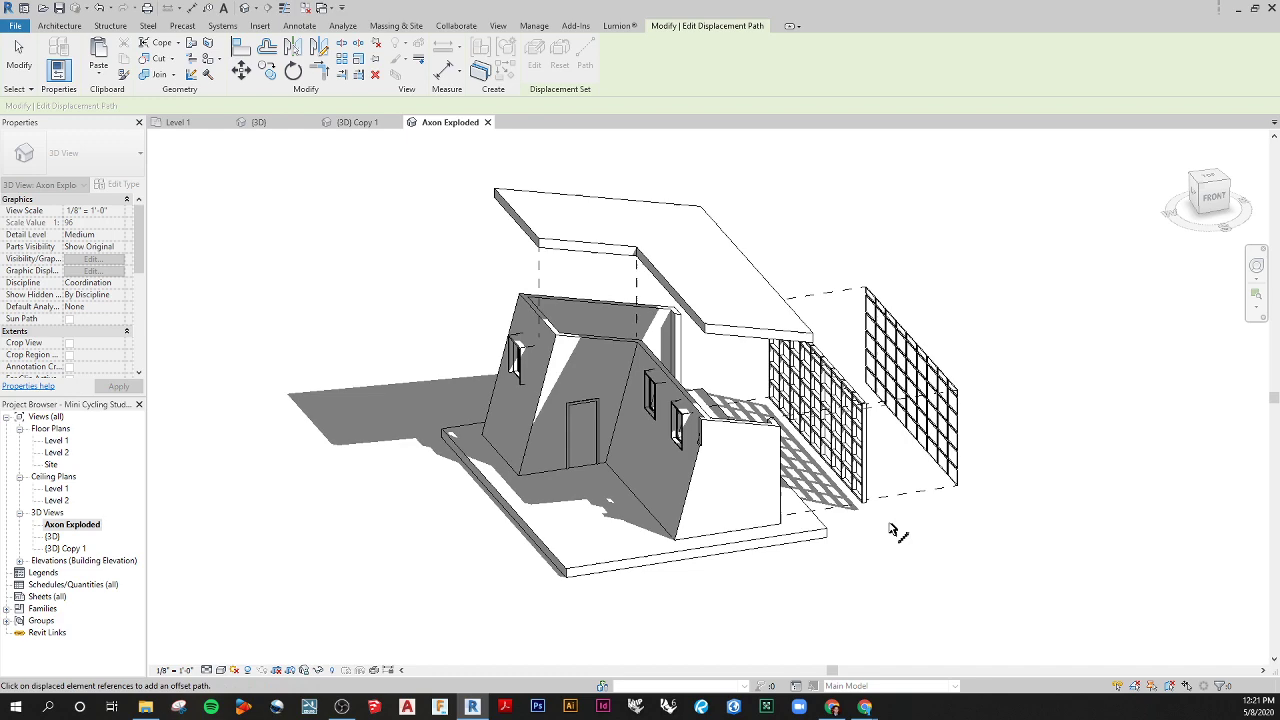
{"action": "key", "text": "Escape"}
{"action": "scroll", "coordinate": [556, 372], "scroll_direction": "down", "scroll_amount": 3}
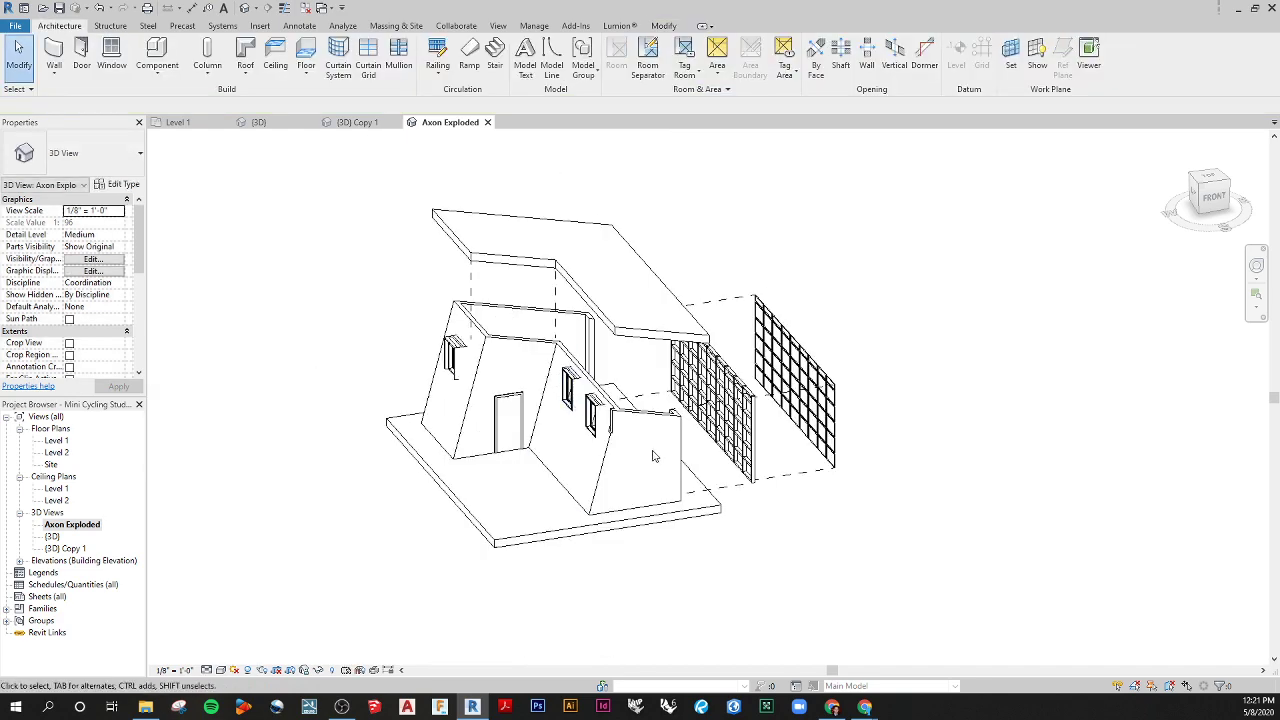
Step: Displace the slanted end wall with the single window about -9' 2" along X and 6' 6" along Z
{"action": "left_click", "coordinate": [535, 349]}
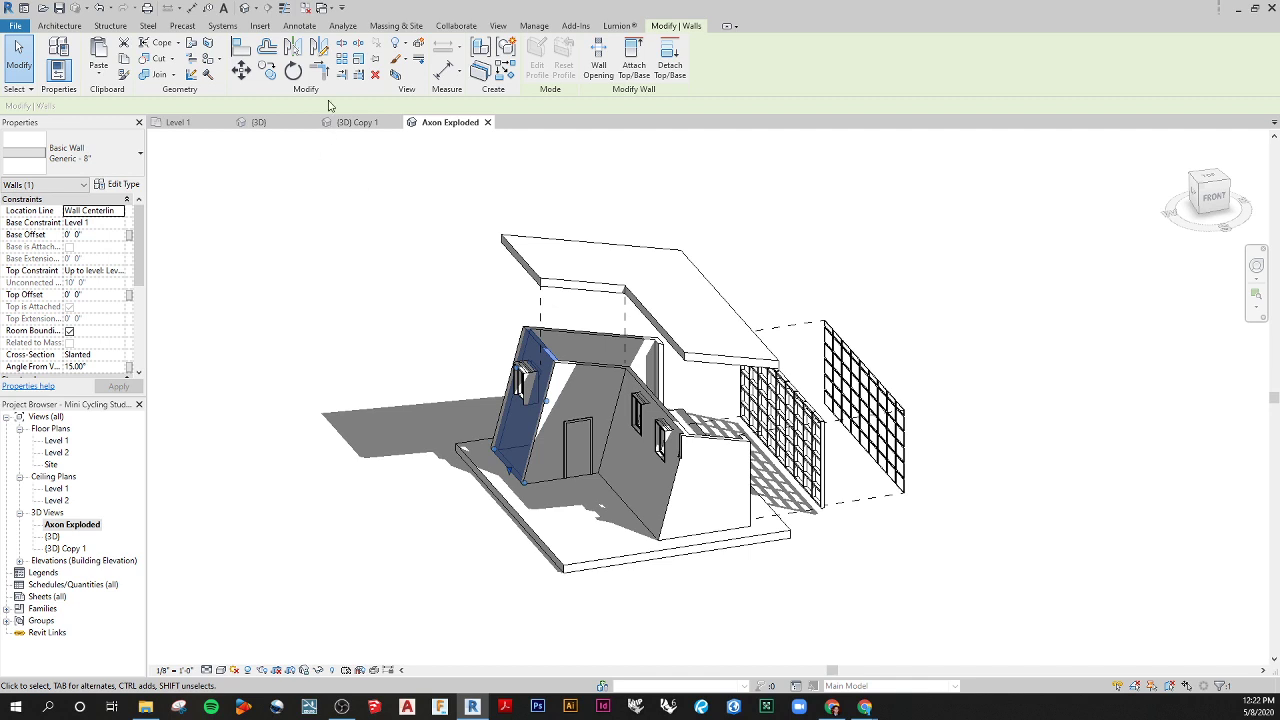
{"action": "left_click", "coordinate": [418, 44]}
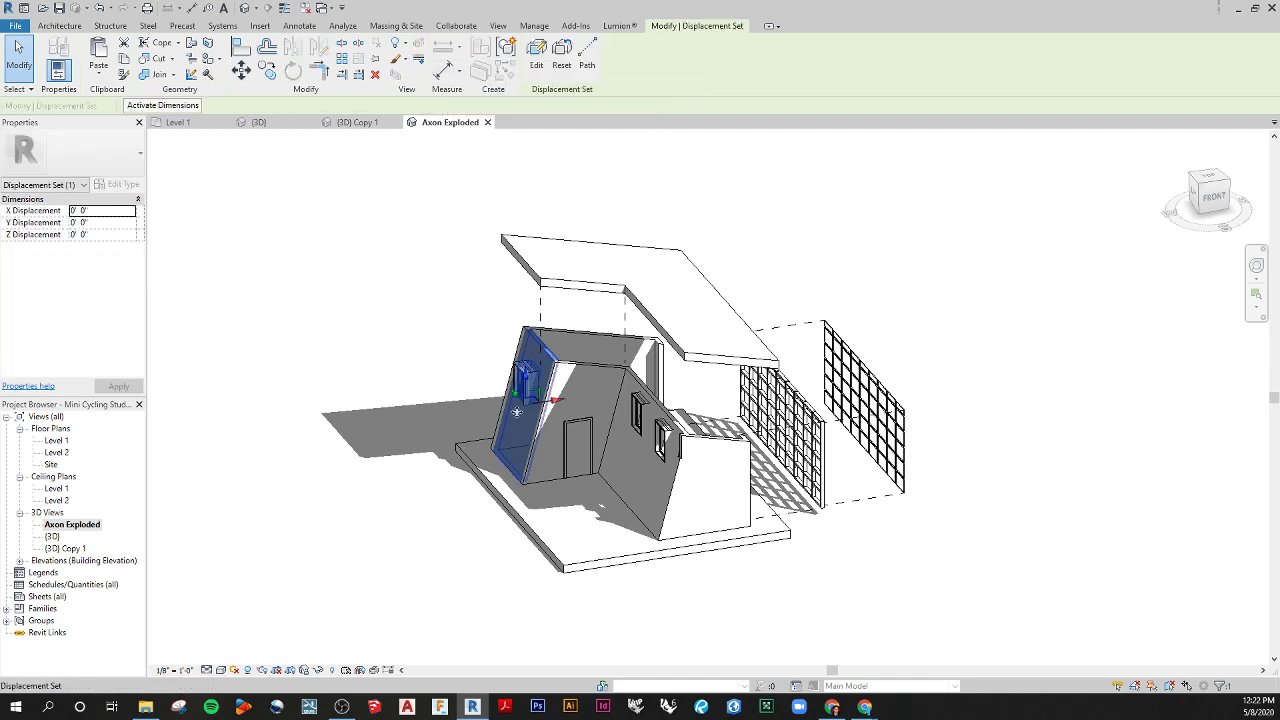
{"action": "left_click_drag", "start_coordinate": [524, 396], "coordinate": [449, 338]}
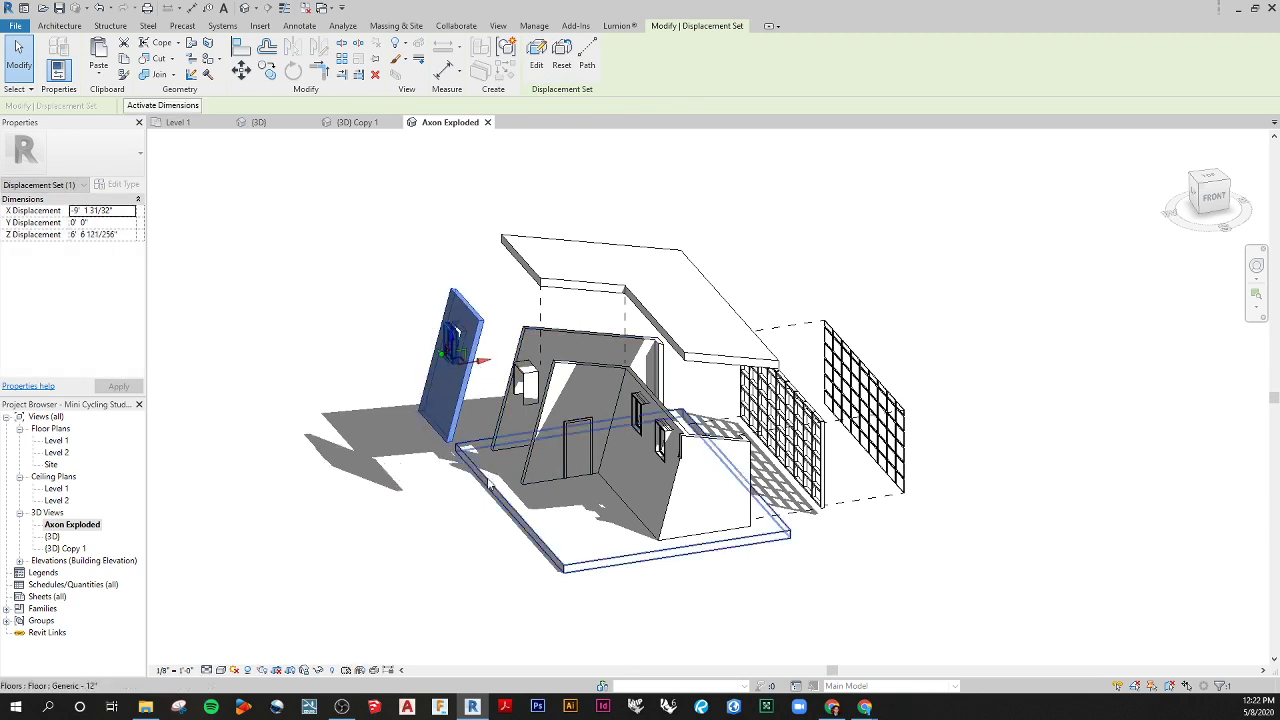
{"action": "left_click", "coordinate": [440, 475]}
Step: Displace the small 2" roof hood left behind at the window outward and upward, beyond the displaced slanted wall
{"action": "scroll", "coordinate": [460, 332], "scroll_direction": "up", "scroll_amount": 2}
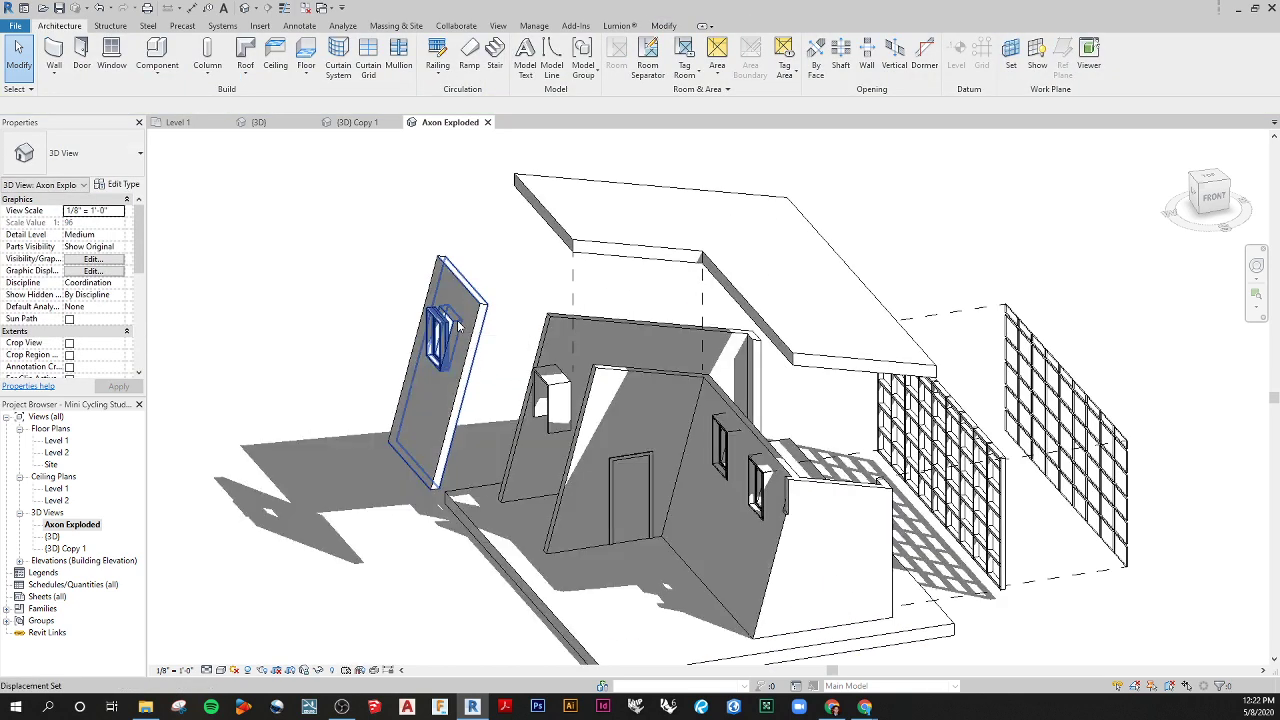
{"action": "left_click", "coordinate": [557, 392]}
{"action": "scroll", "coordinate": [570, 450], "scroll_direction": "down", "scroll_amount": 3}
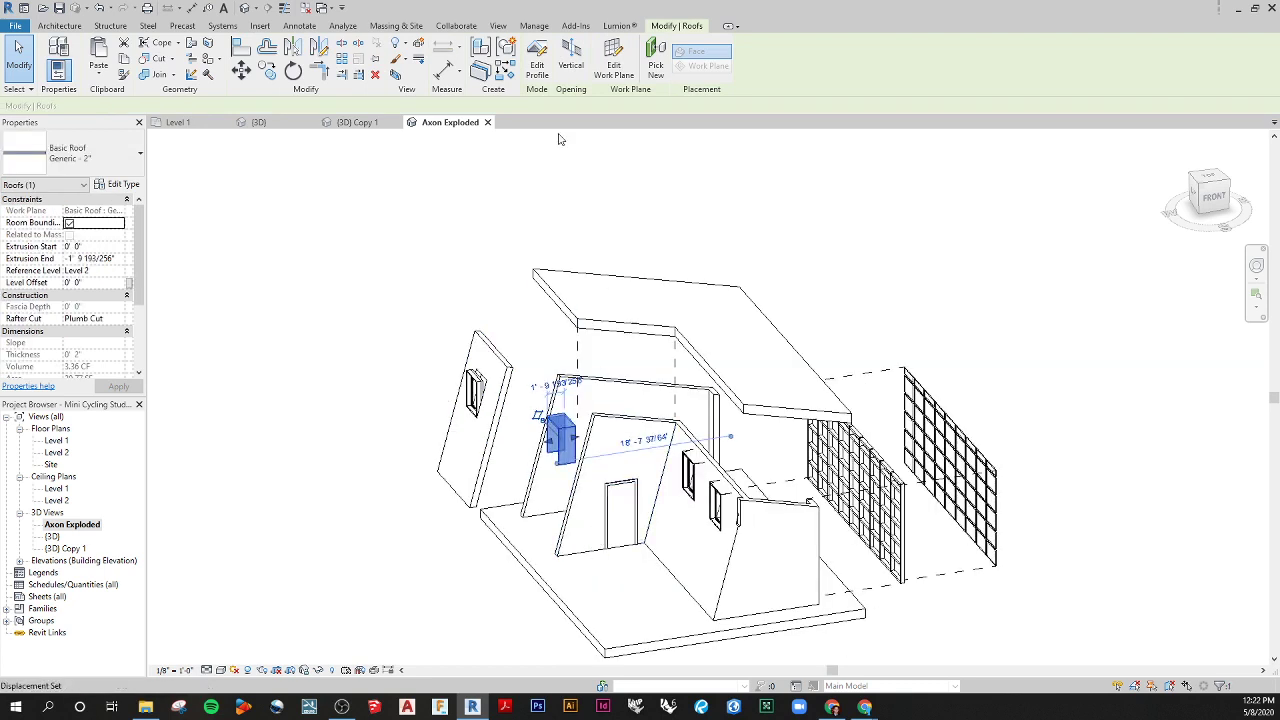
{"action": "scroll", "coordinate": [570, 450], "scroll_direction": "up", "scroll_amount": 2}
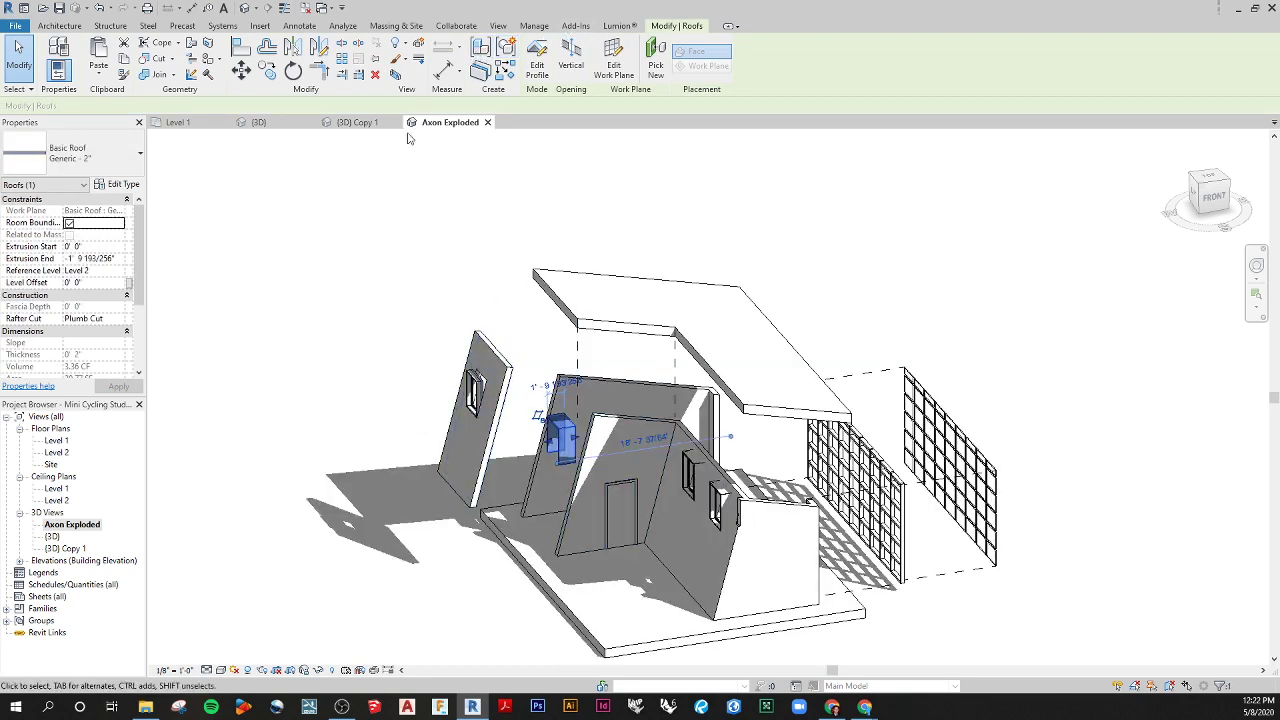
{"action": "left_click", "coordinate": [482, 425]}
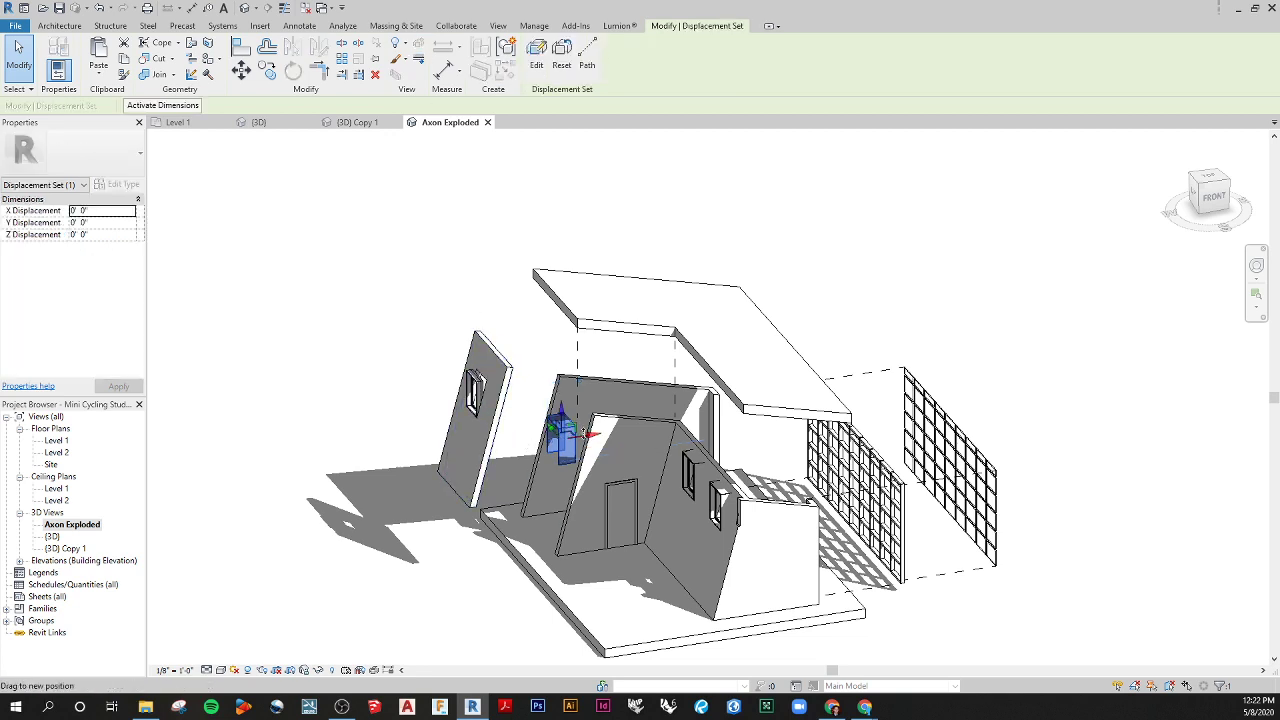
{"action": "left_click_drag", "start_coordinate": [465, 442], "coordinate": [367, 348]}
Step: Edit the slanted wall's displacement set to remove the window from it and finish the edit
{"action": "left_click", "coordinate": [455, 470]}
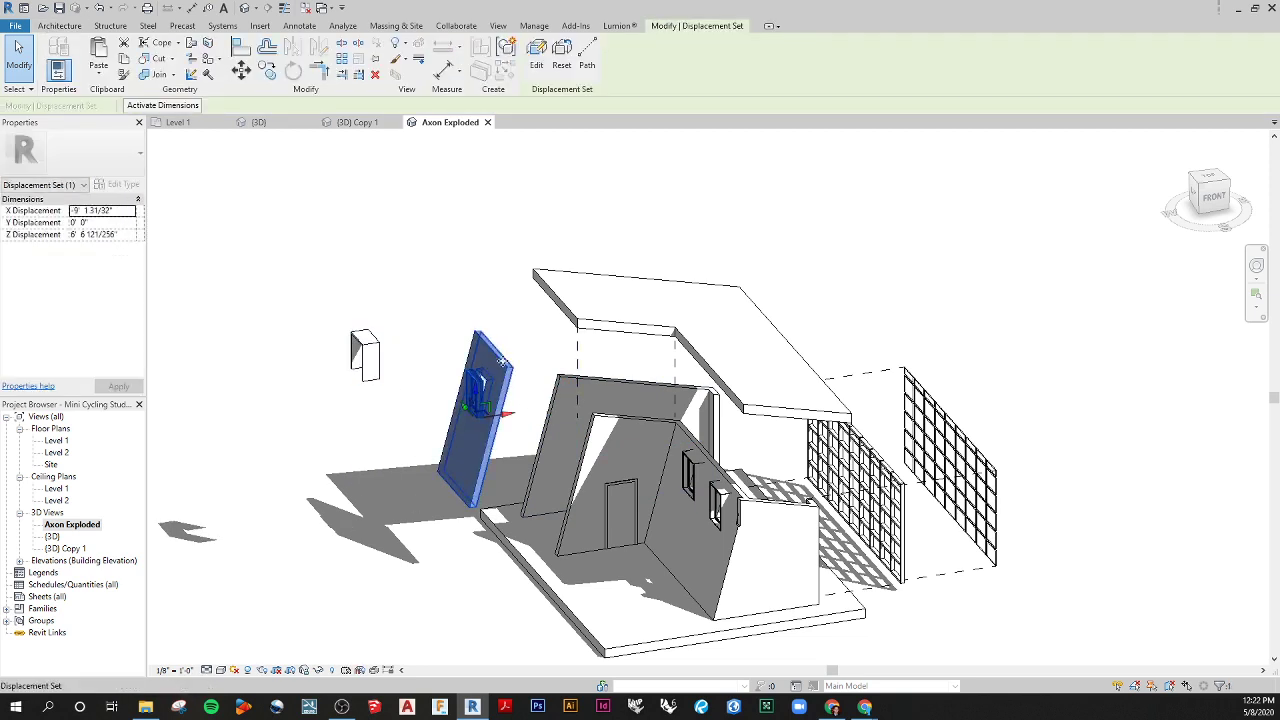
{"action": "left_click", "coordinate": [536, 58]}
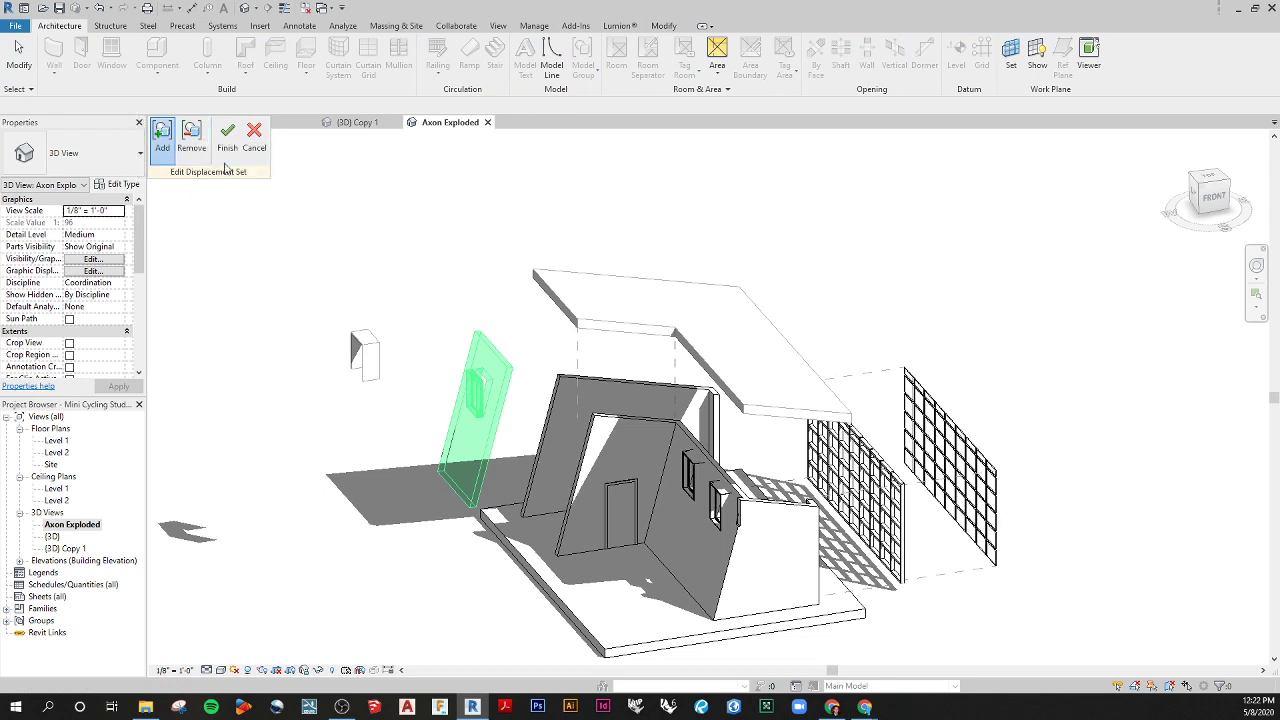
{"action": "left_click", "coordinate": [191, 138]}
{"action": "left_click", "coordinate": [477, 393]}
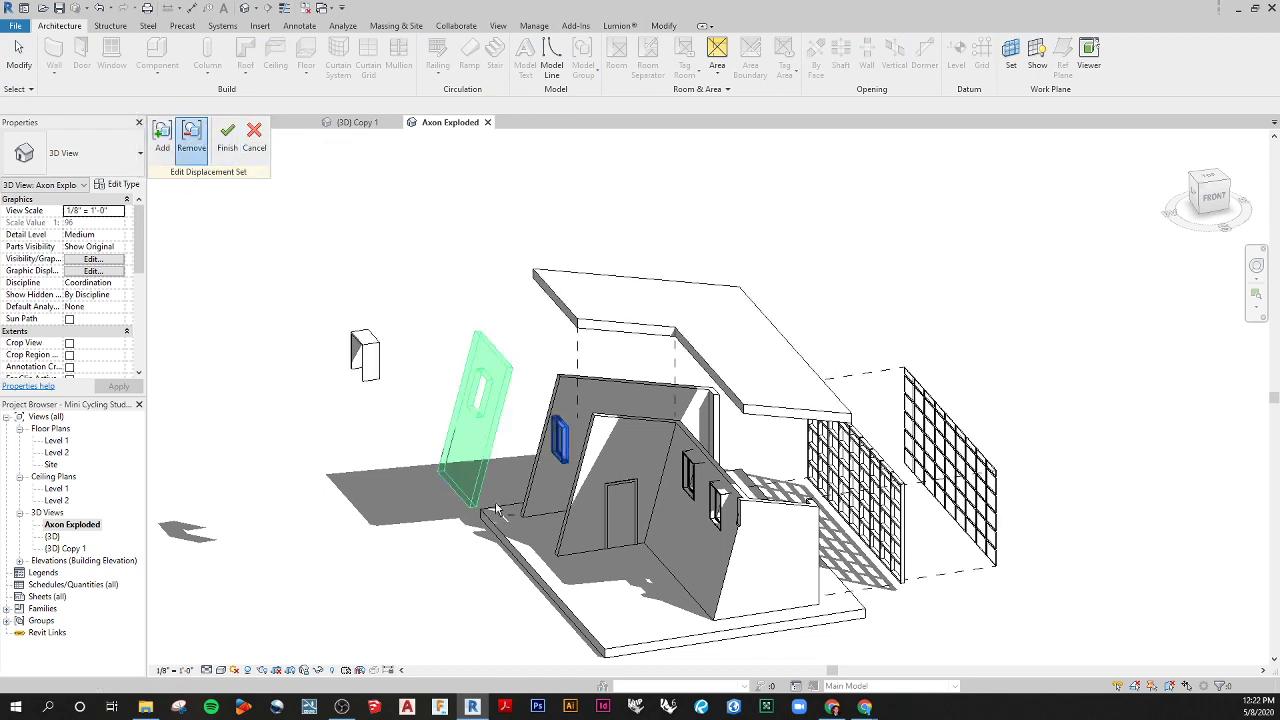
{"action": "left_click", "coordinate": [227, 138]}
Step: Displace the removed window about -16' 4" along X and 9' 7" along Z, between the hood and the wall
{"action": "left_click", "coordinate": [568, 435]}
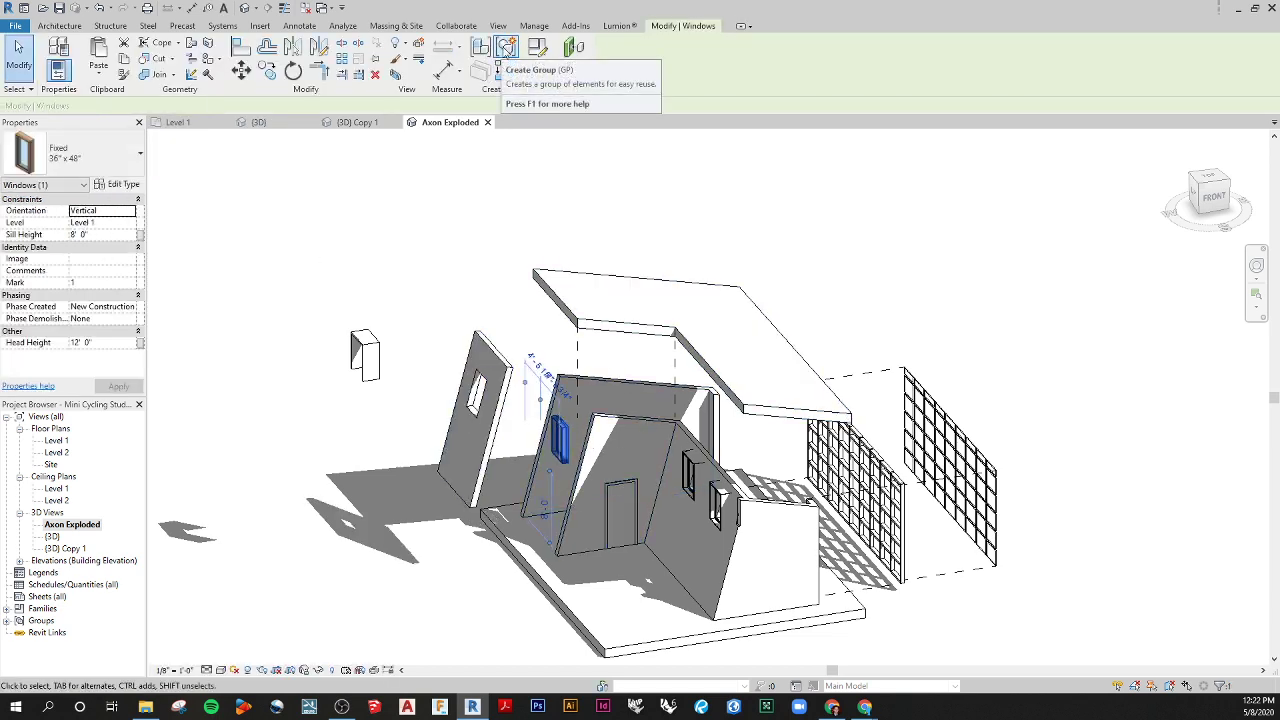
{"action": "left_click", "coordinate": [419, 45]}
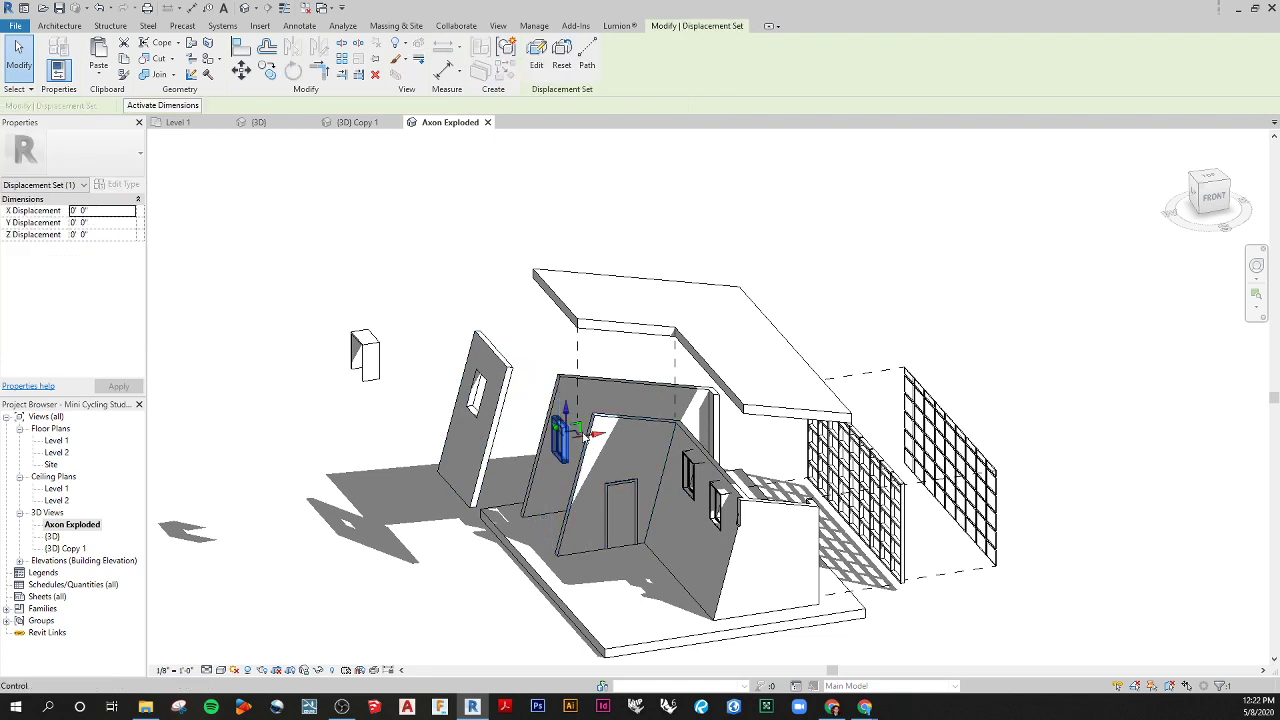
{"action": "left_click_drag", "start_coordinate": [590, 436], "coordinate": [414, 345]}
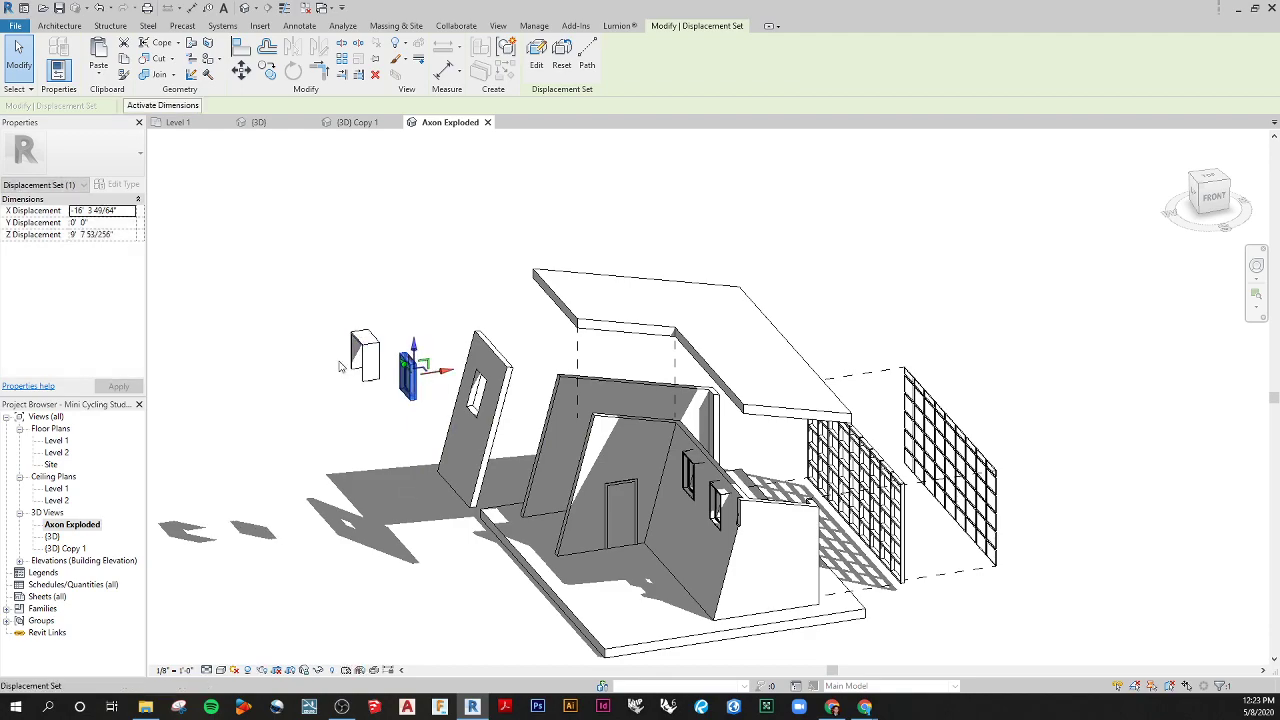
{"action": "middle_click_drag", "start_coordinate": [350, 563], "coordinate": [347, 529], "text": "shift"}
{"action": "left_click", "coordinate": [291, 565]}
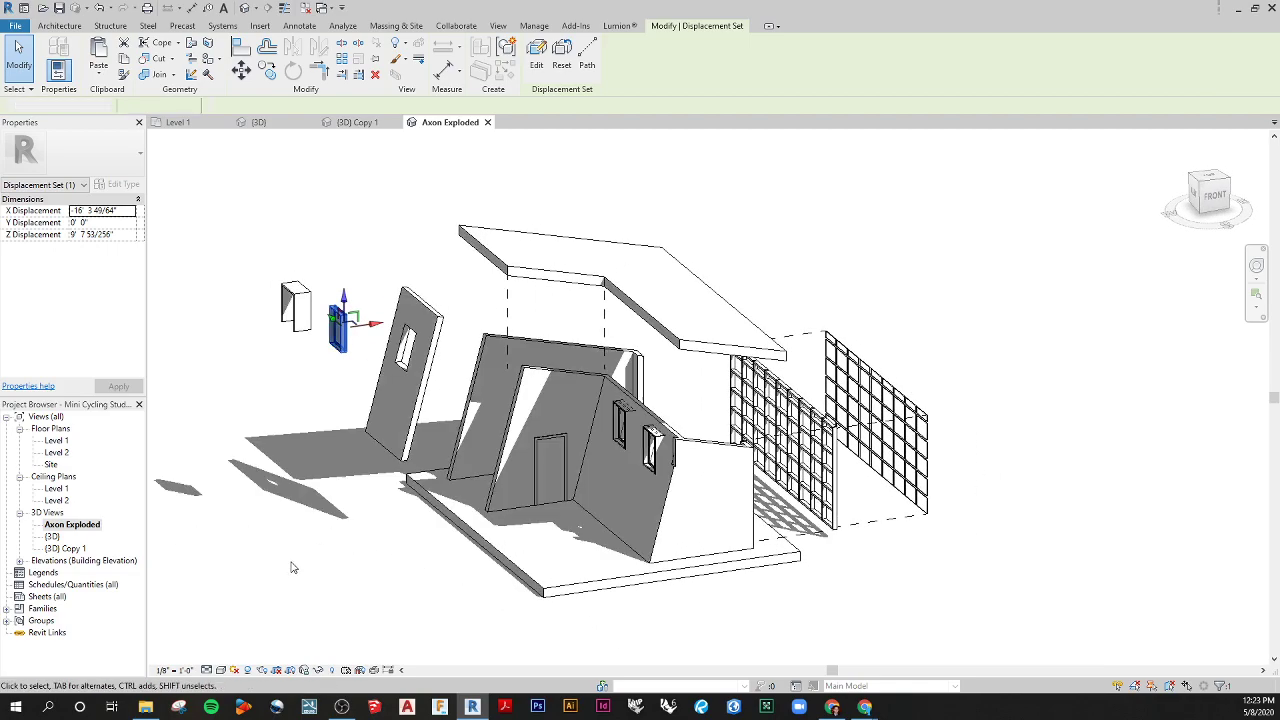
Step: Add displacement paths from the corners of the window hood and the displaced slanted wall
{"action": "left_click", "coordinate": [288, 298]}
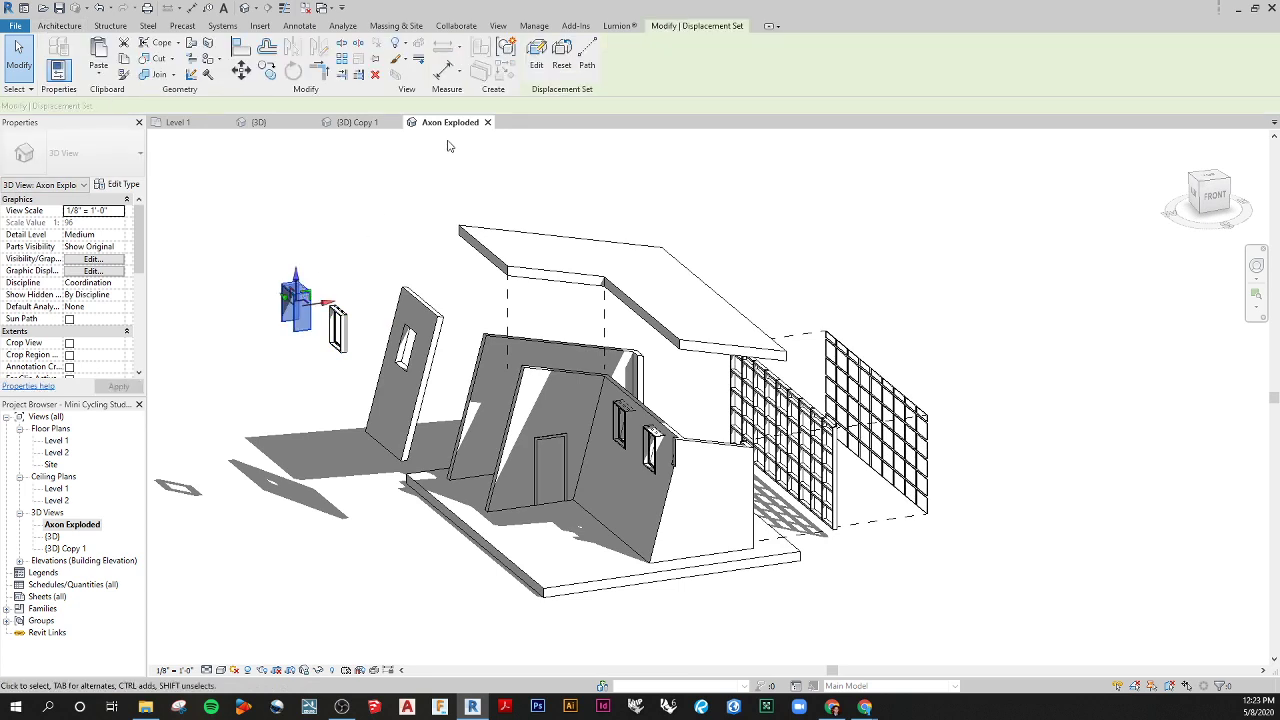
{"action": "left_click", "coordinate": [587, 55]}
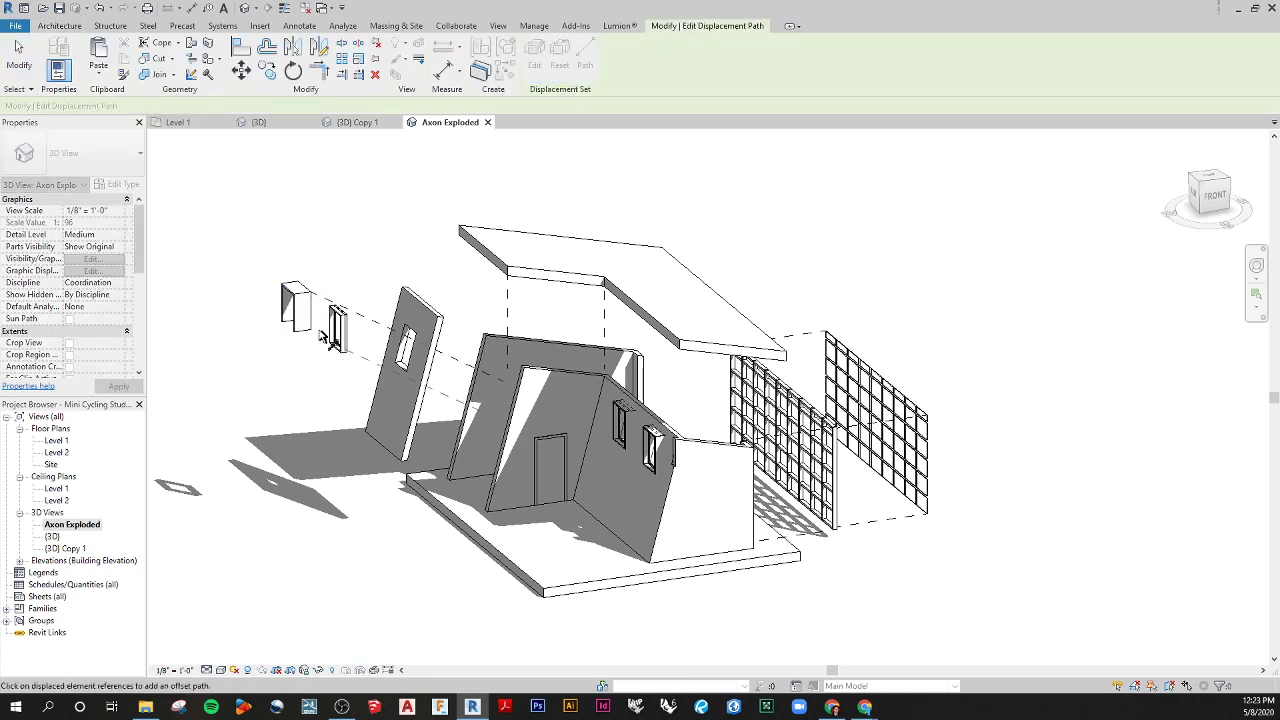
{"action": "left_click", "coordinate": [311, 329]}
{"action": "key", "text": "Escape"}
Step: Lower the slanted wall's Z displacement to about 6' 2" and raise the displaced window slightly
{"action": "left_click", "coordinate": [410, 352]}
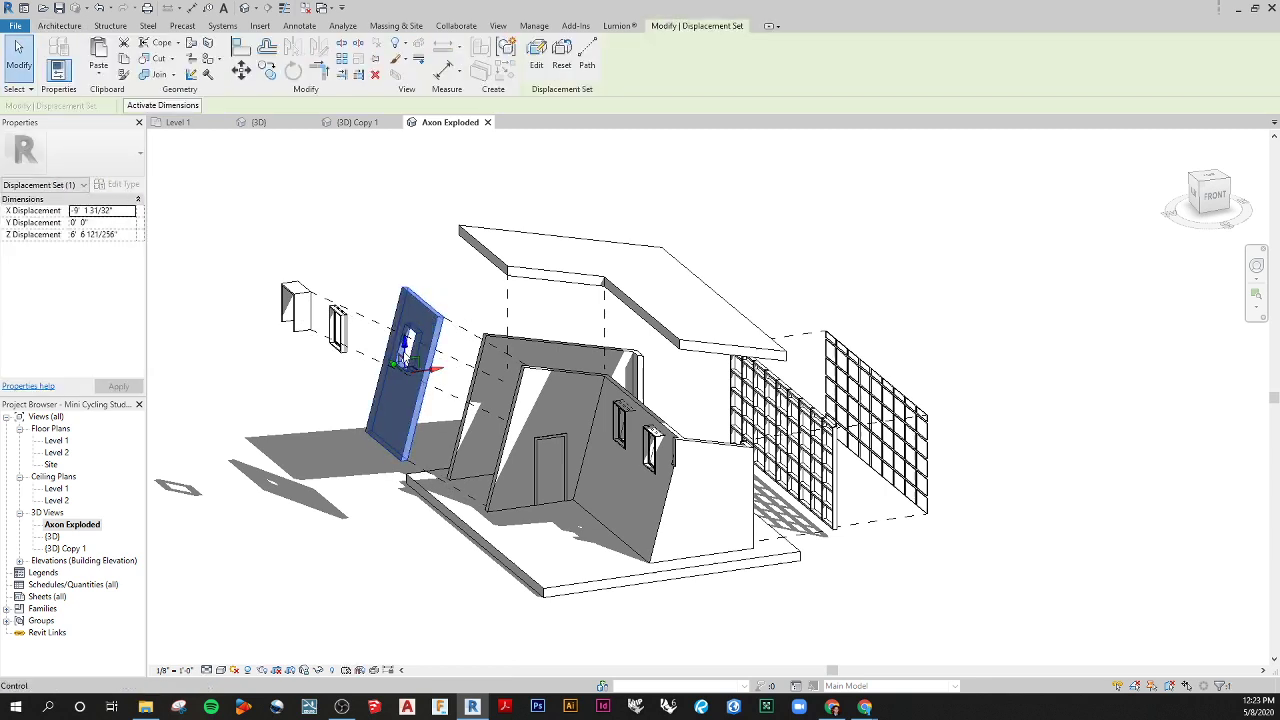
{"action": "left_click_drag", "start_coordinate": [404, 344], "coordinate": [404, 348]}
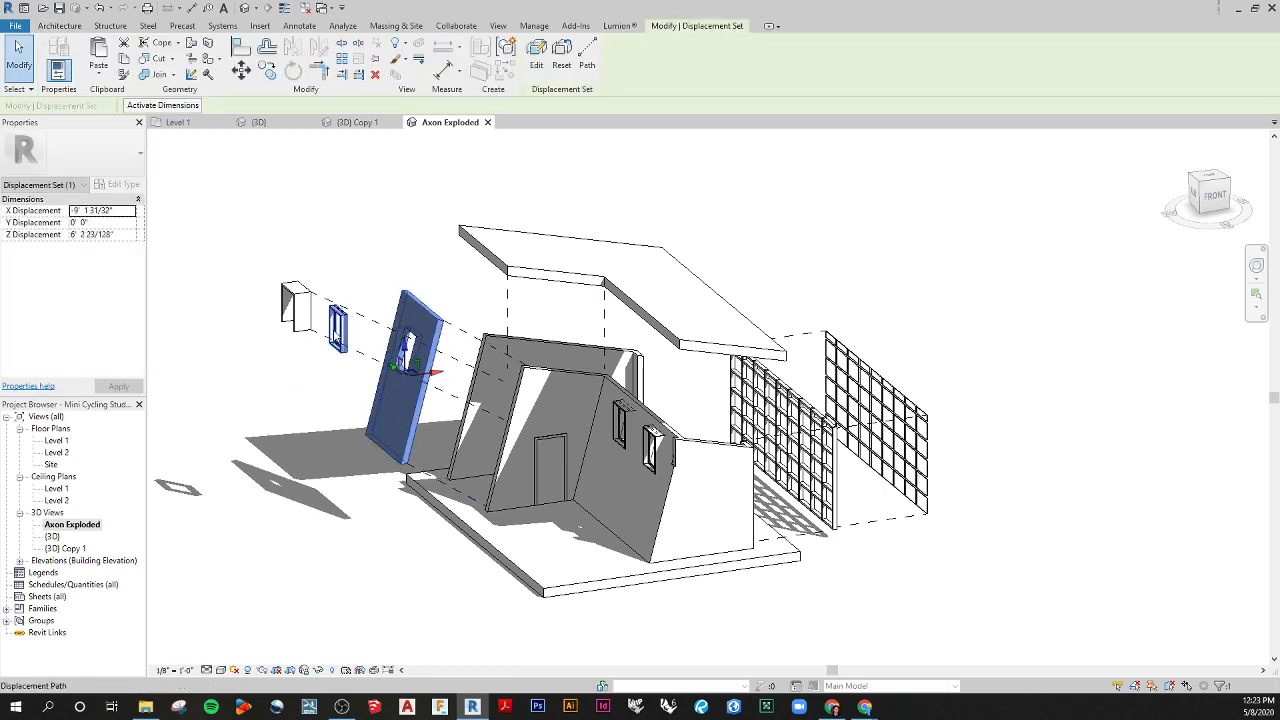
{"action": "left_click", "coordinate": [336, 338]}
{"action": "left_click_drag", "start_coordinate": [344, 300], "coordinate": [344, 291]}
{"action": "left_click", "coordinate": [285, 504]}
{"action": "middle_click_drag", "start_coordinate": [324, 537], "coordinate": [310, 531]}
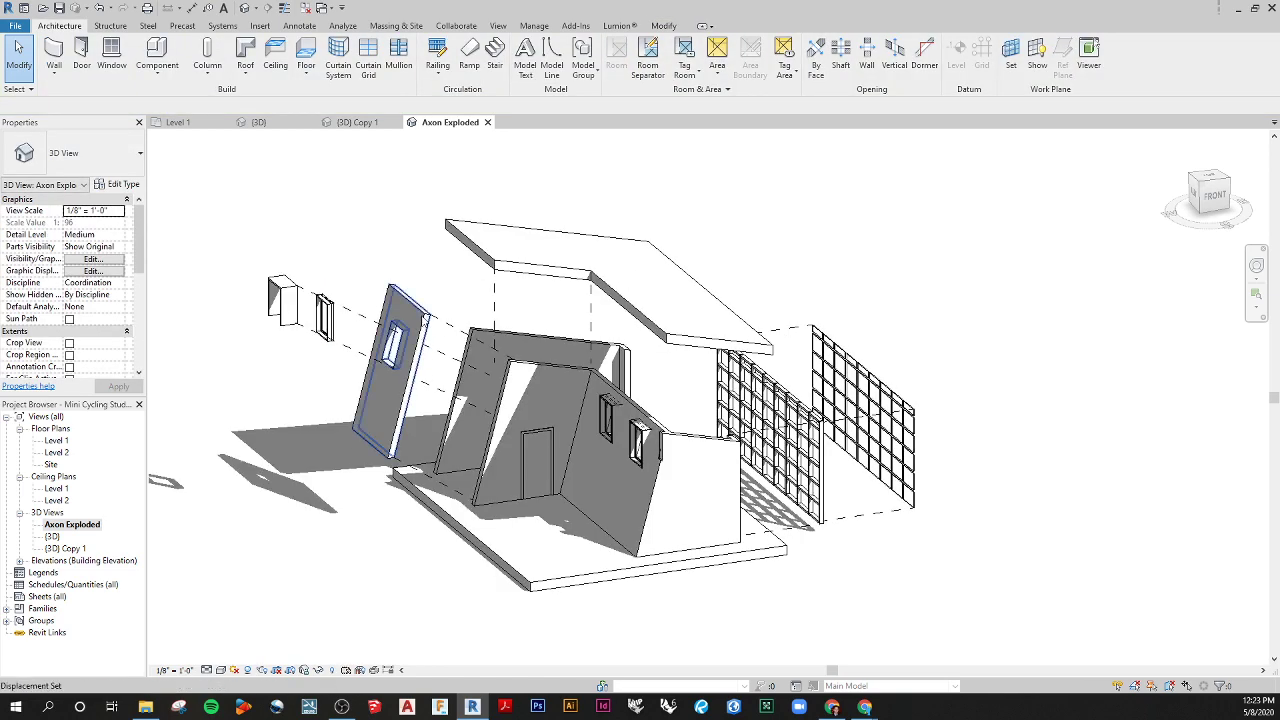
Step: Lower the slanted wall's Z displacement further to about 5' 10" and clear the selection
{"action": "left_click", "coordinate": [421, 322]}
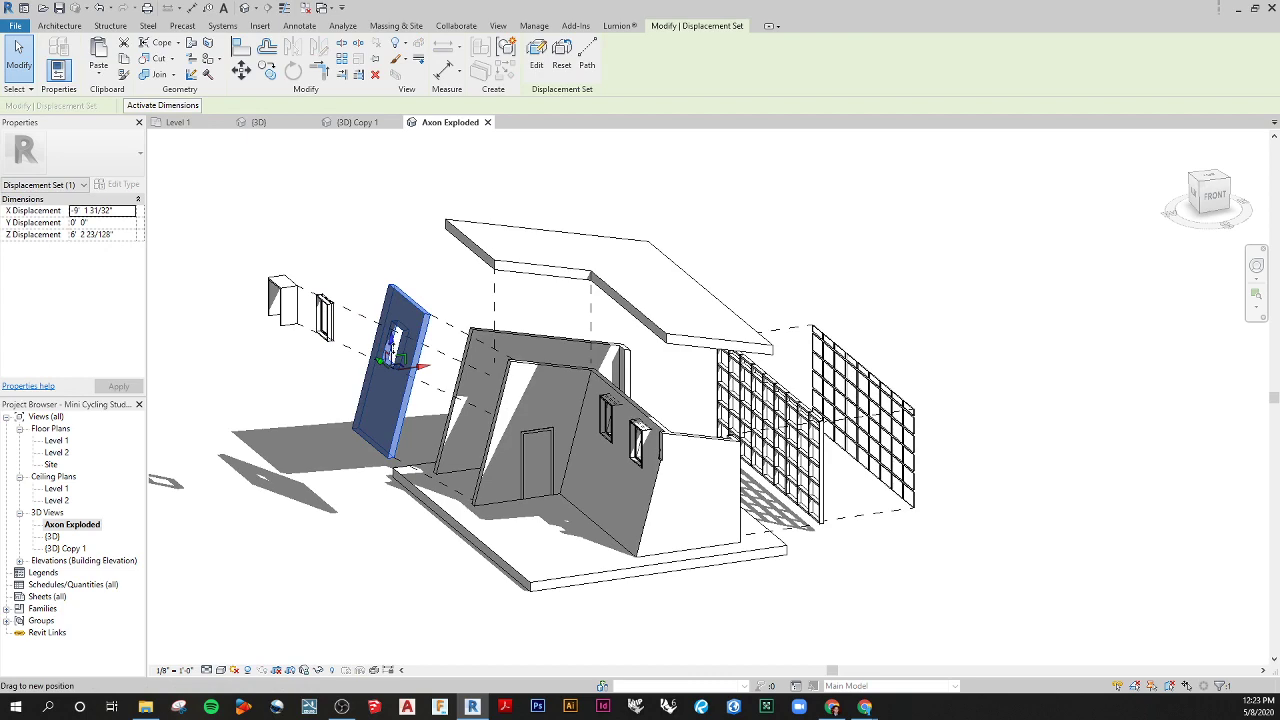
{"action": "left_click_drag", "start_coordinate": [392, 346], "coordinate": [400, 308]}
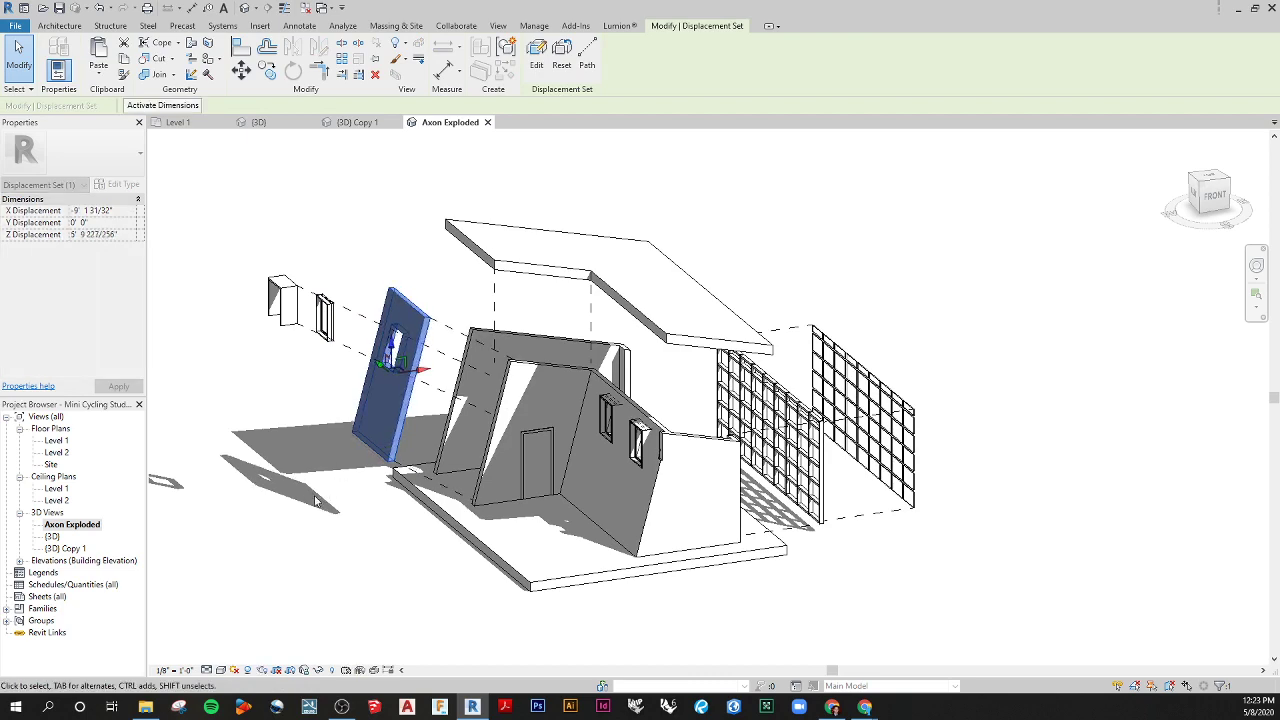
{"action": "left_click", "coordinate": [251, 551]}
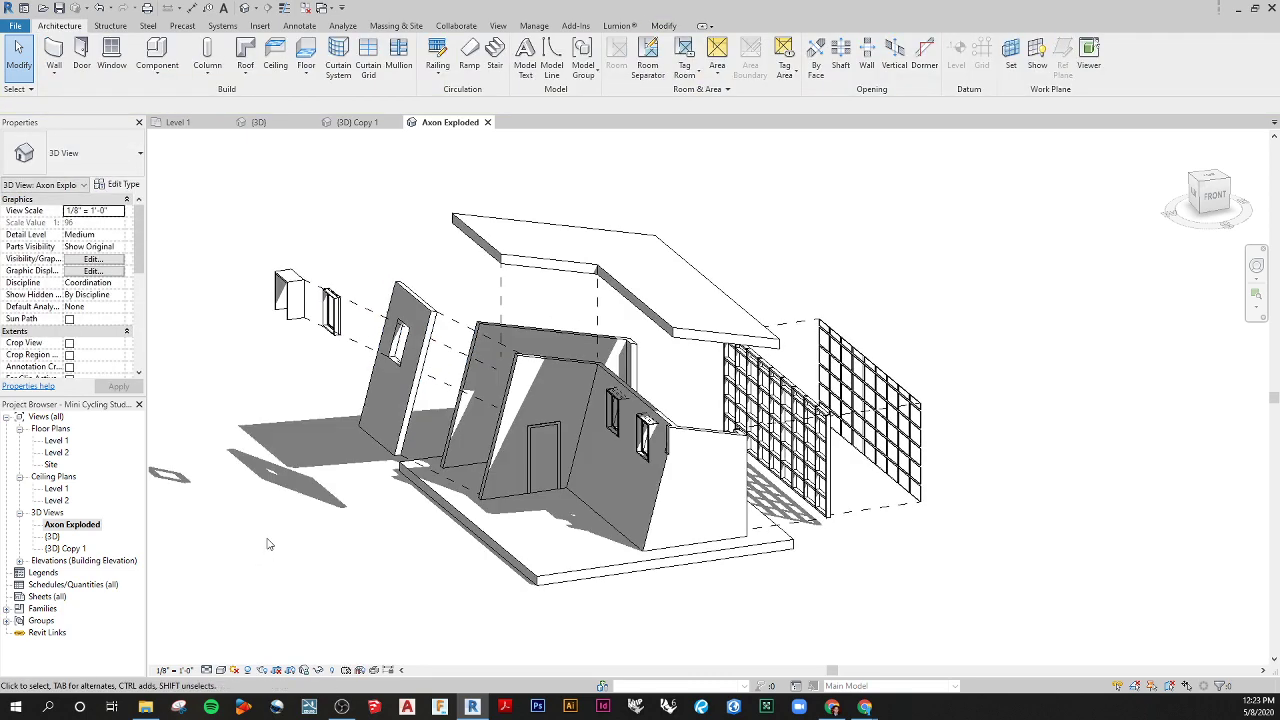
{"action": "middle_click_drag", "start_coordinate": [268, 545], "coordinate": [382, 519]}
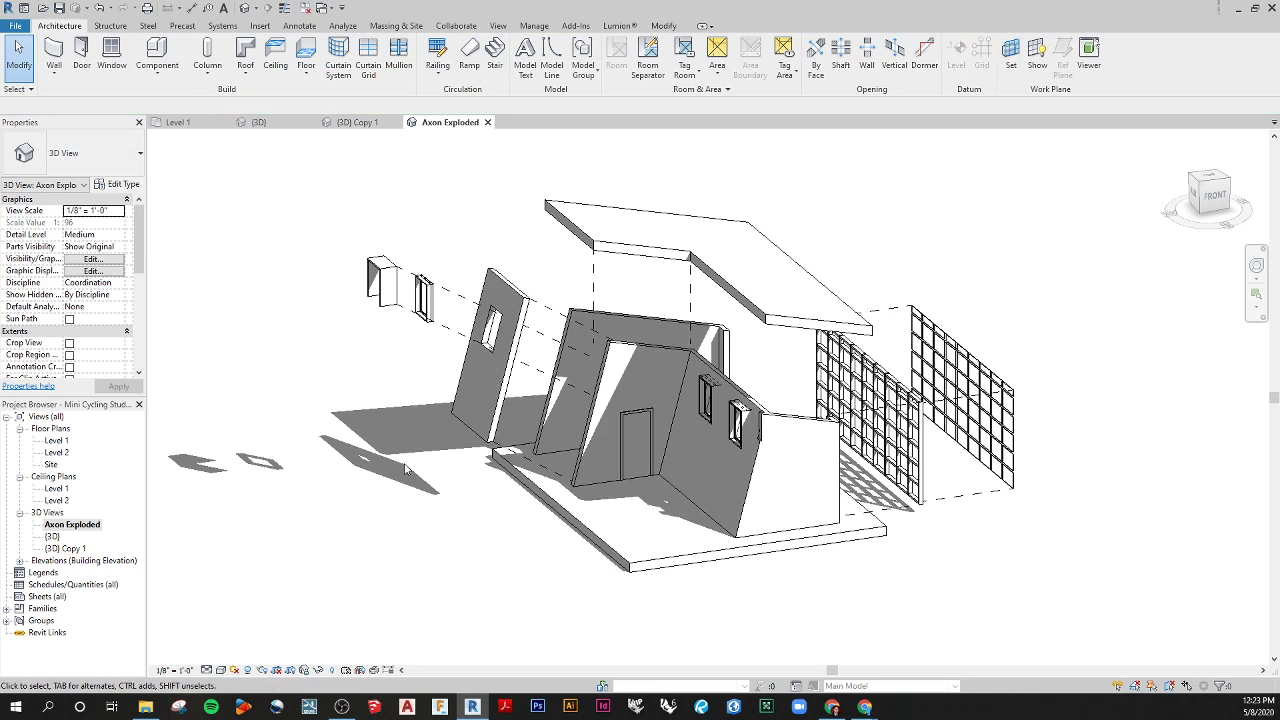
Step: Examine the unexploded building from the front in the (3D) Copy 1 view and return to the Axon Exploded view
{"action": "double_click", "coordinate": [60, 548]}
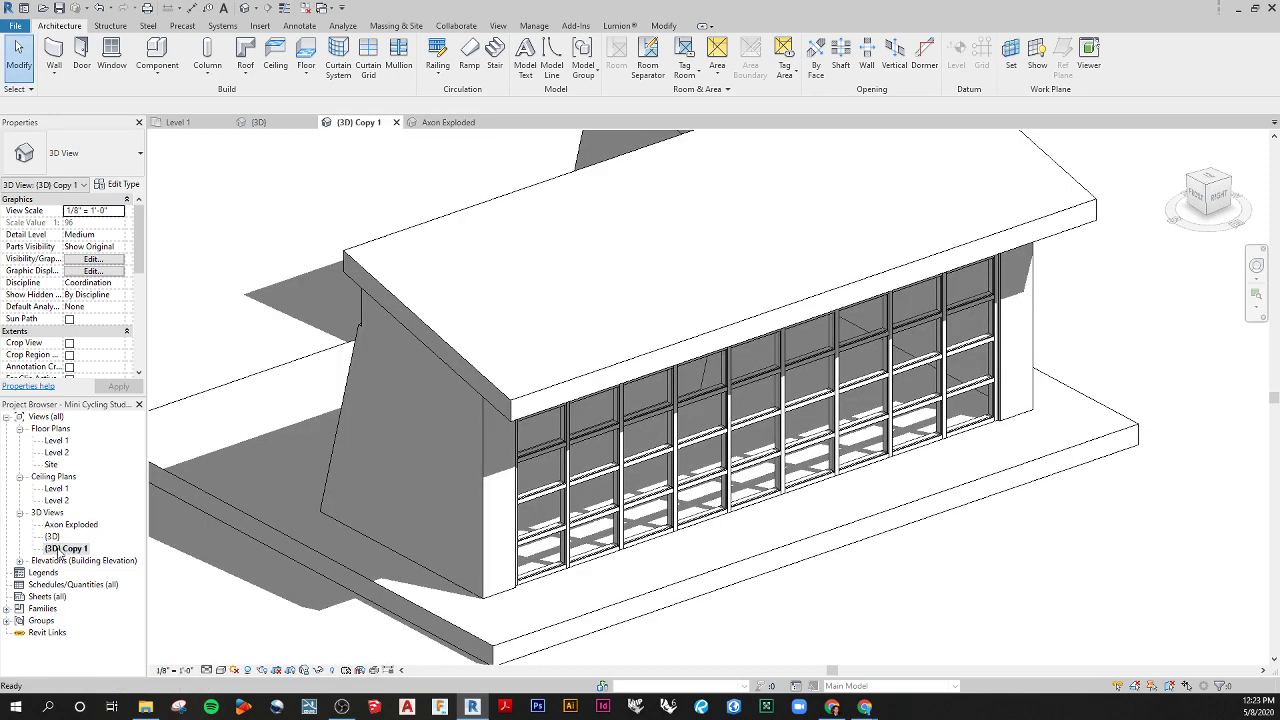
{"action": "scroll", "coordinate": [464, 492], "scroll_direction": "down", "scroll_amount": 1}
{"action": "middle_click_drag", "start_coordinate": [408, 533], "coordinate": [674, 534], "text": "shift"}
{"action": "scroll", "coordinate": [634, 554], "scroll_direction": "down", "scroll_amount": 3}
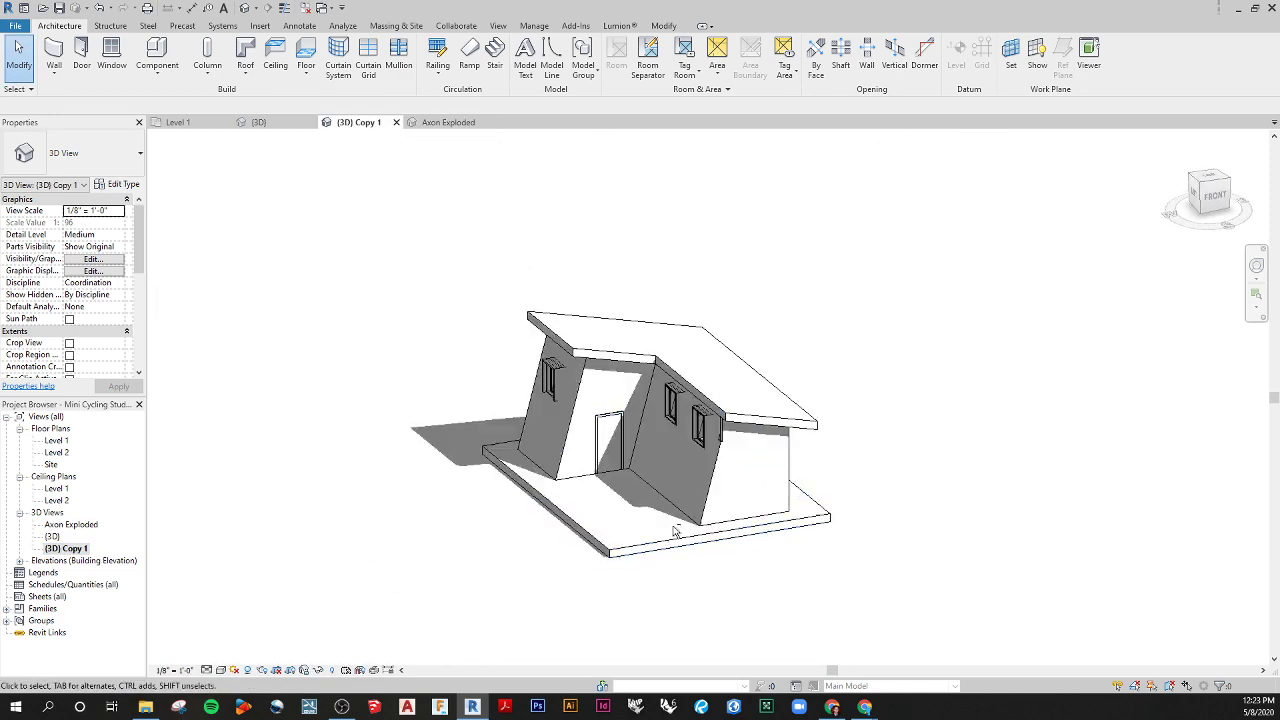
{"action": "double_click", "coordinate": [62, 524]}
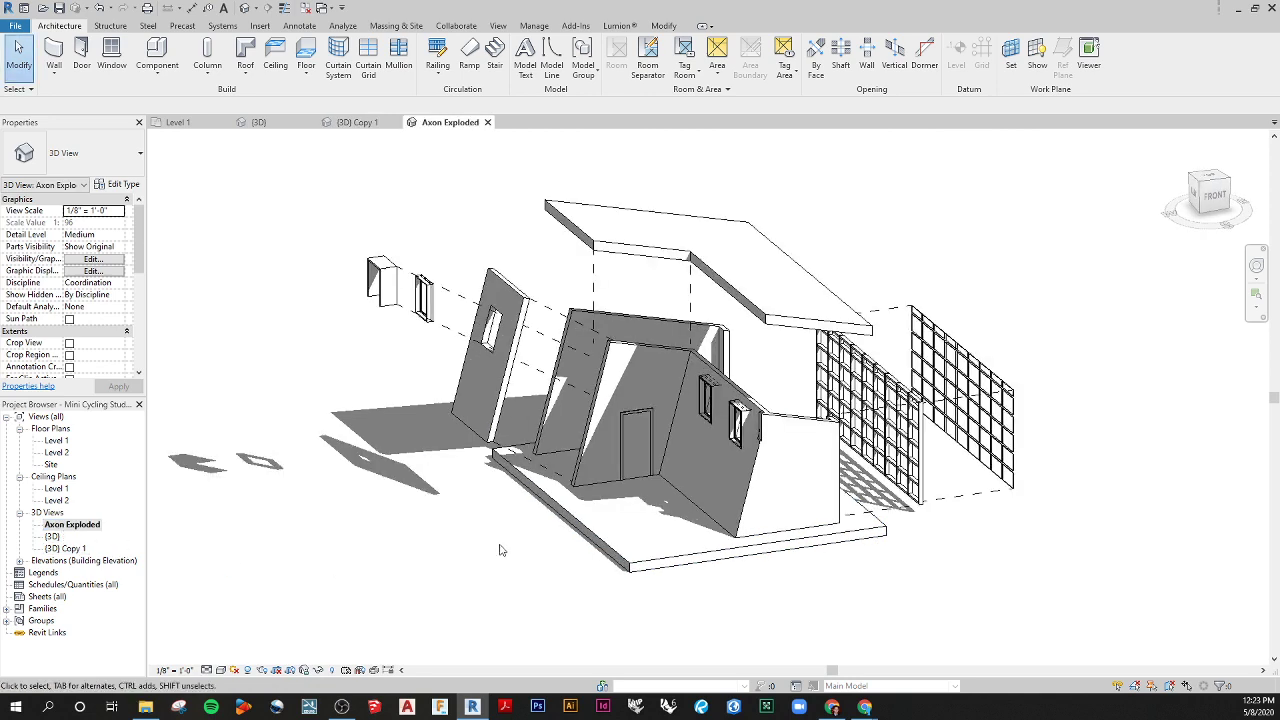